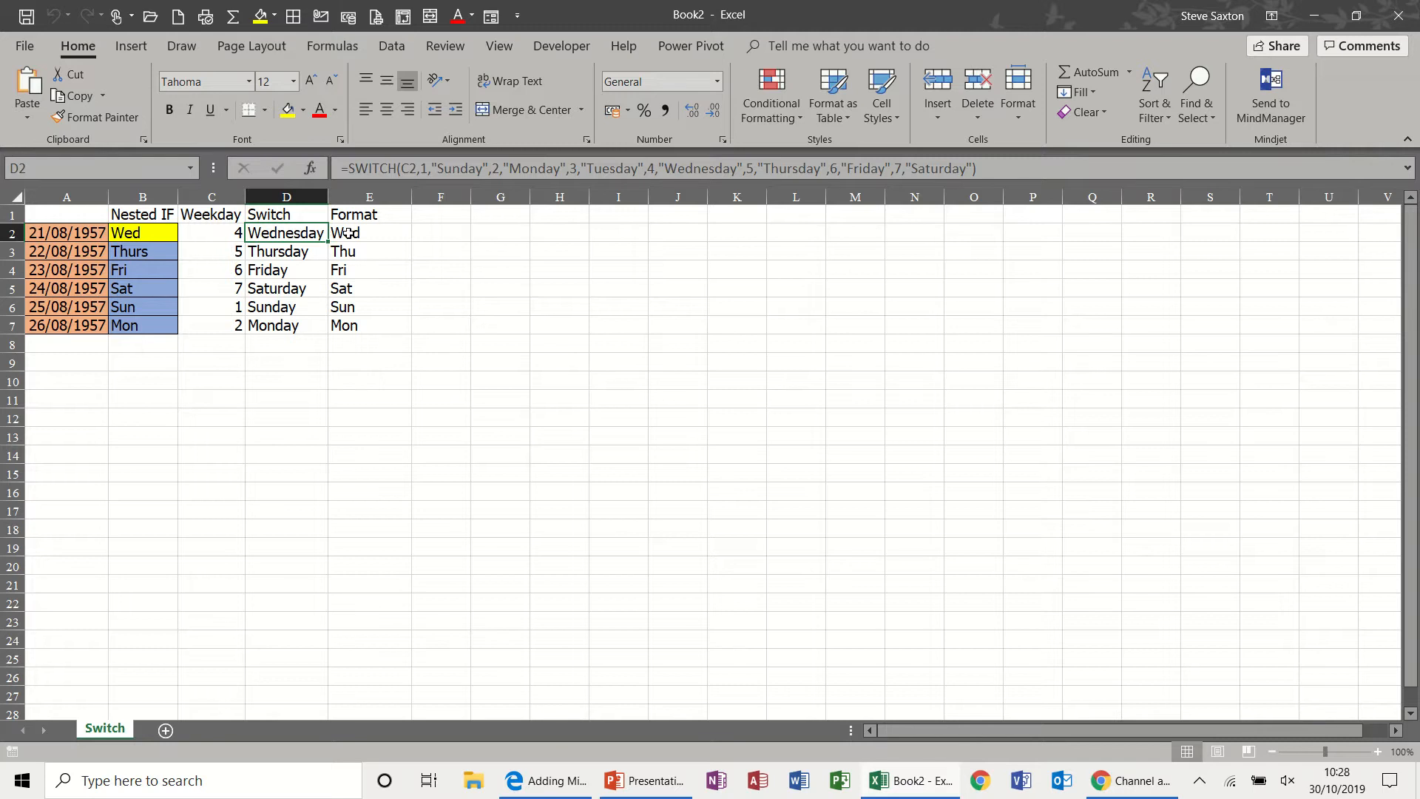
Examine the formulas in the Format cell E2 and the Nested IF cell B2, along with the source date in A2.
left_click(351, 233)
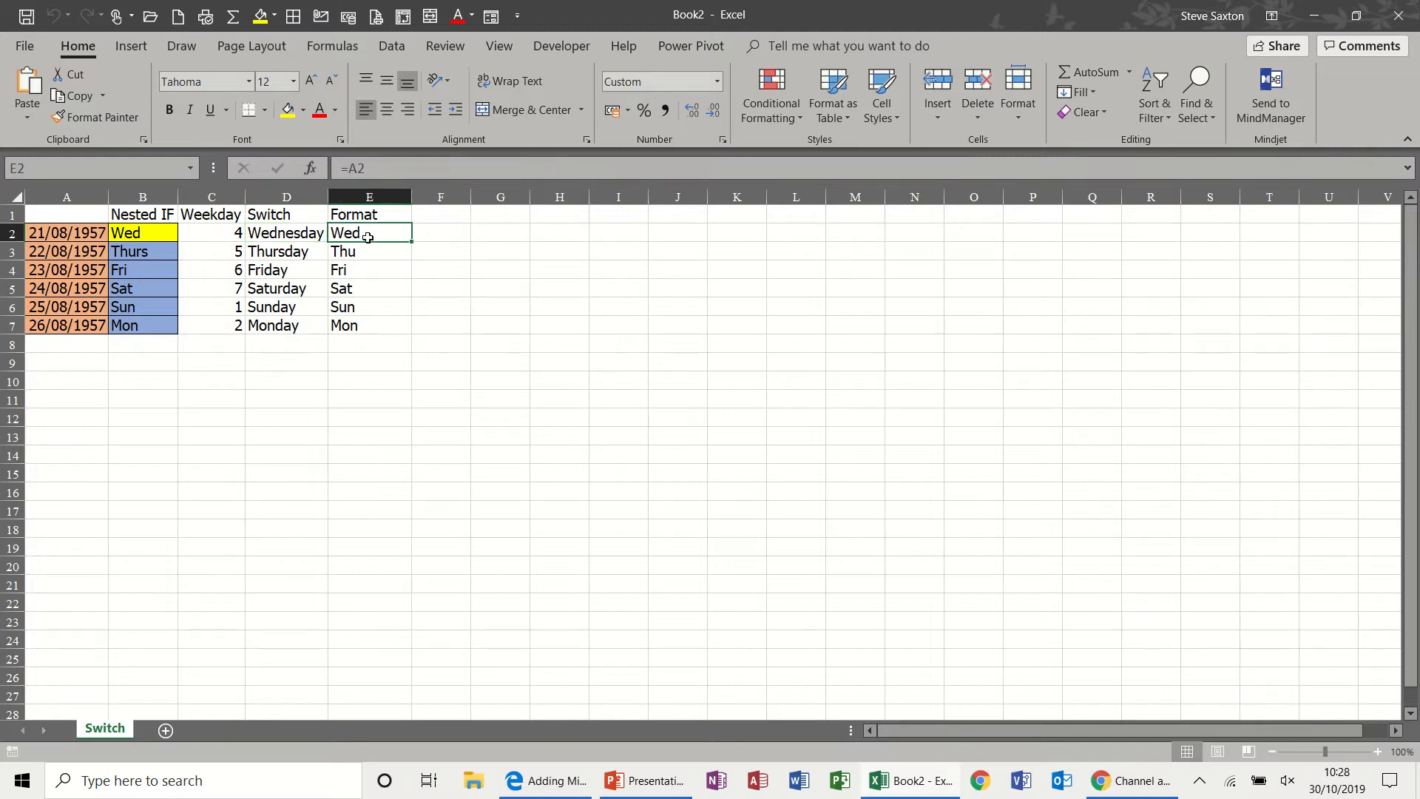
left_click(147, 231)
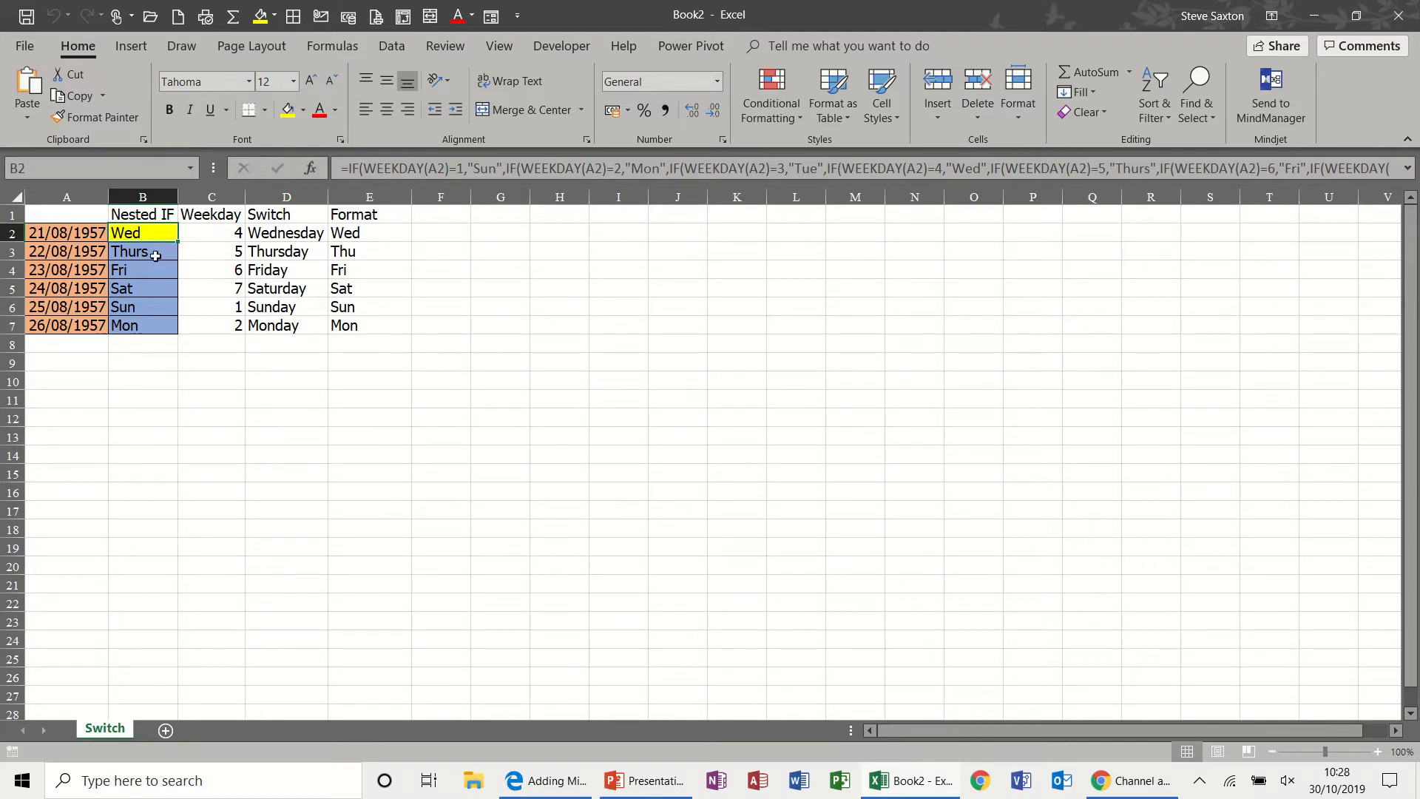
left_click(73, 232)
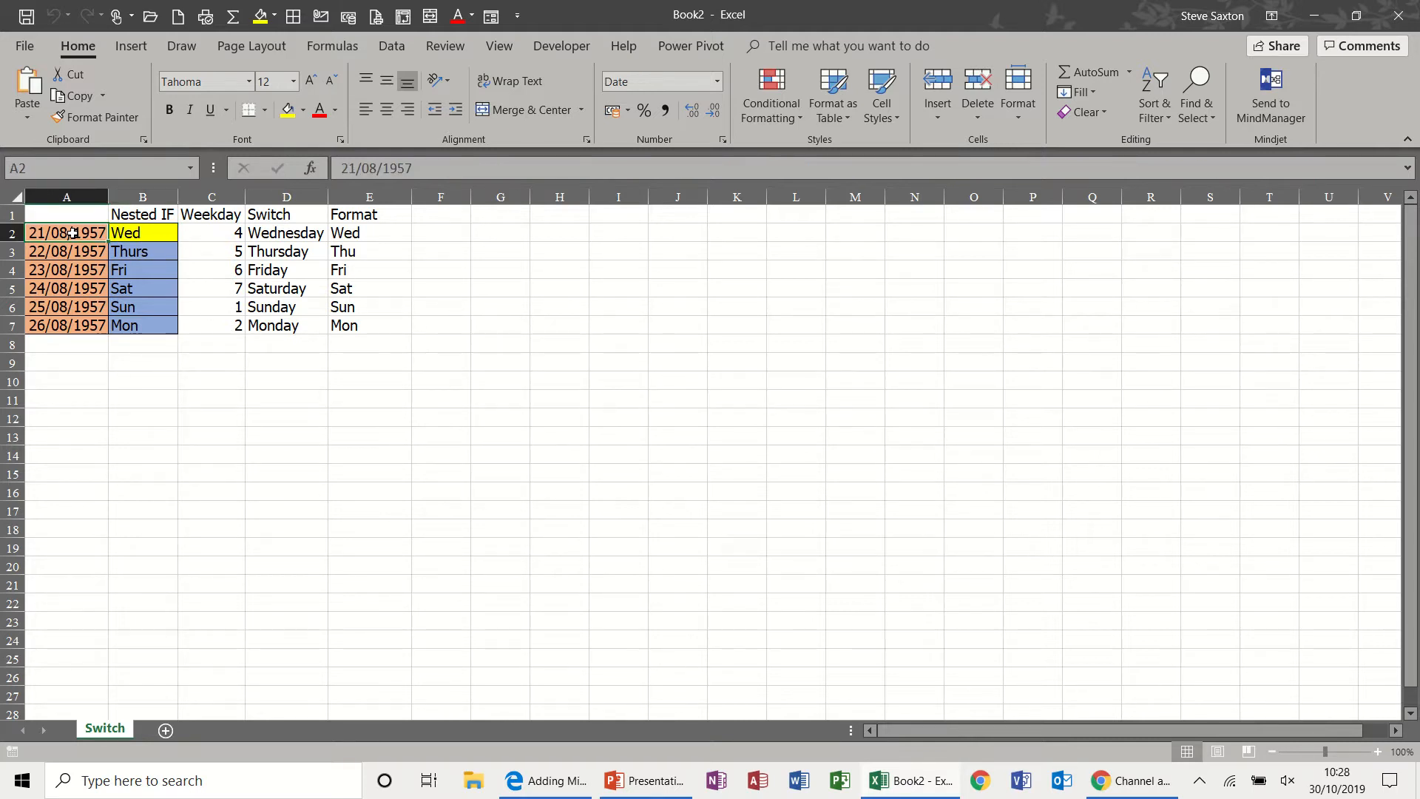
left_click(142, 233)
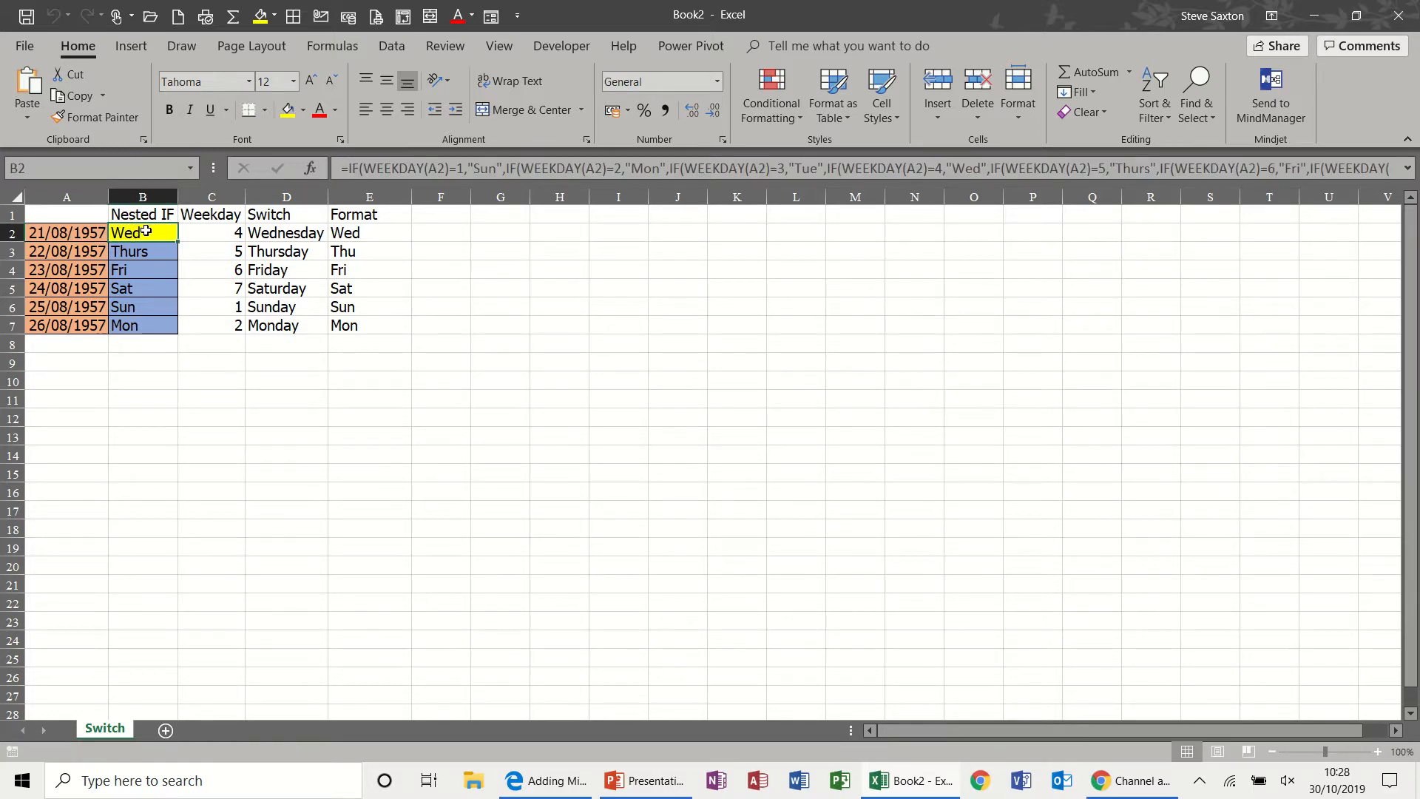
Replace the date in A2 with today's date, 30/10/2019.
left_click(75, 233)
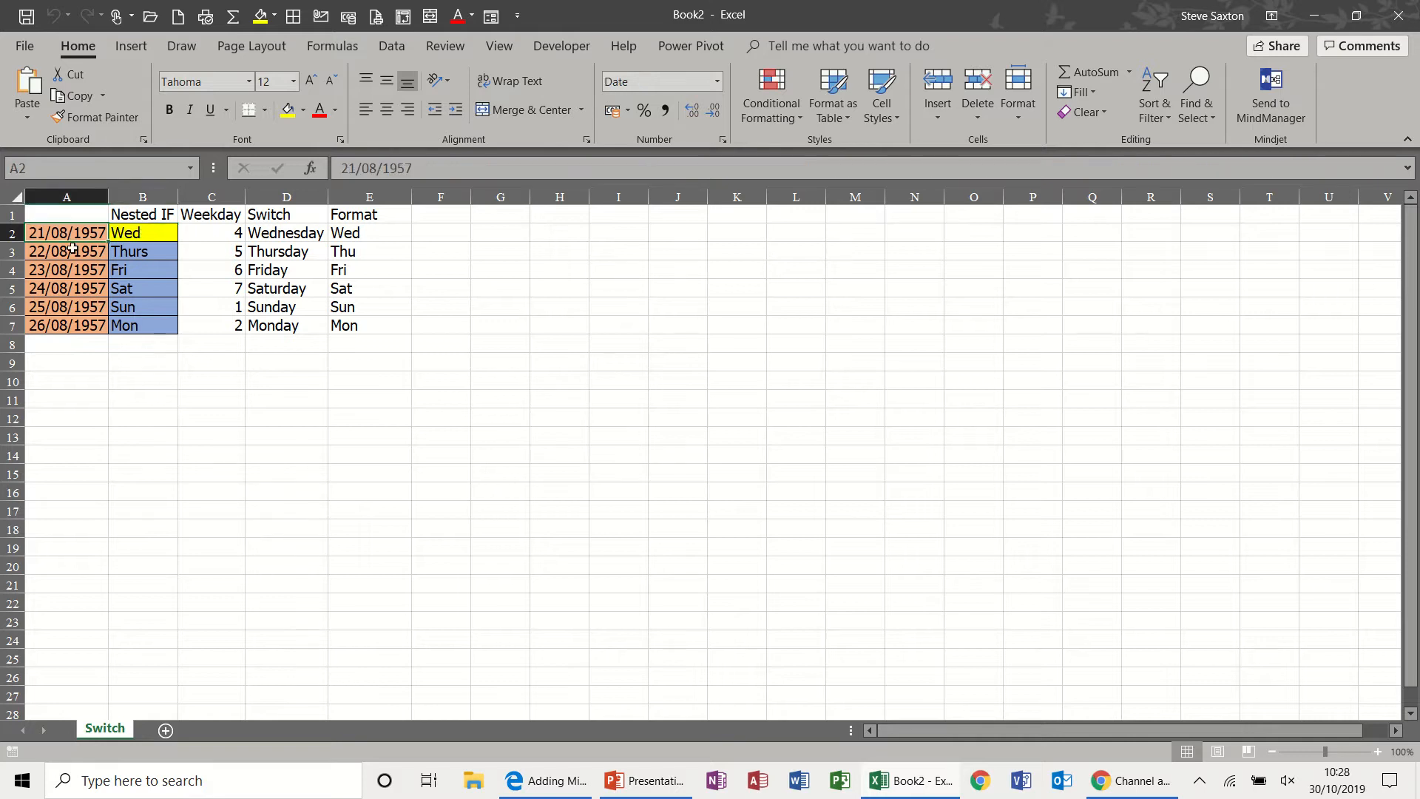
key("ctrl+semicolon")
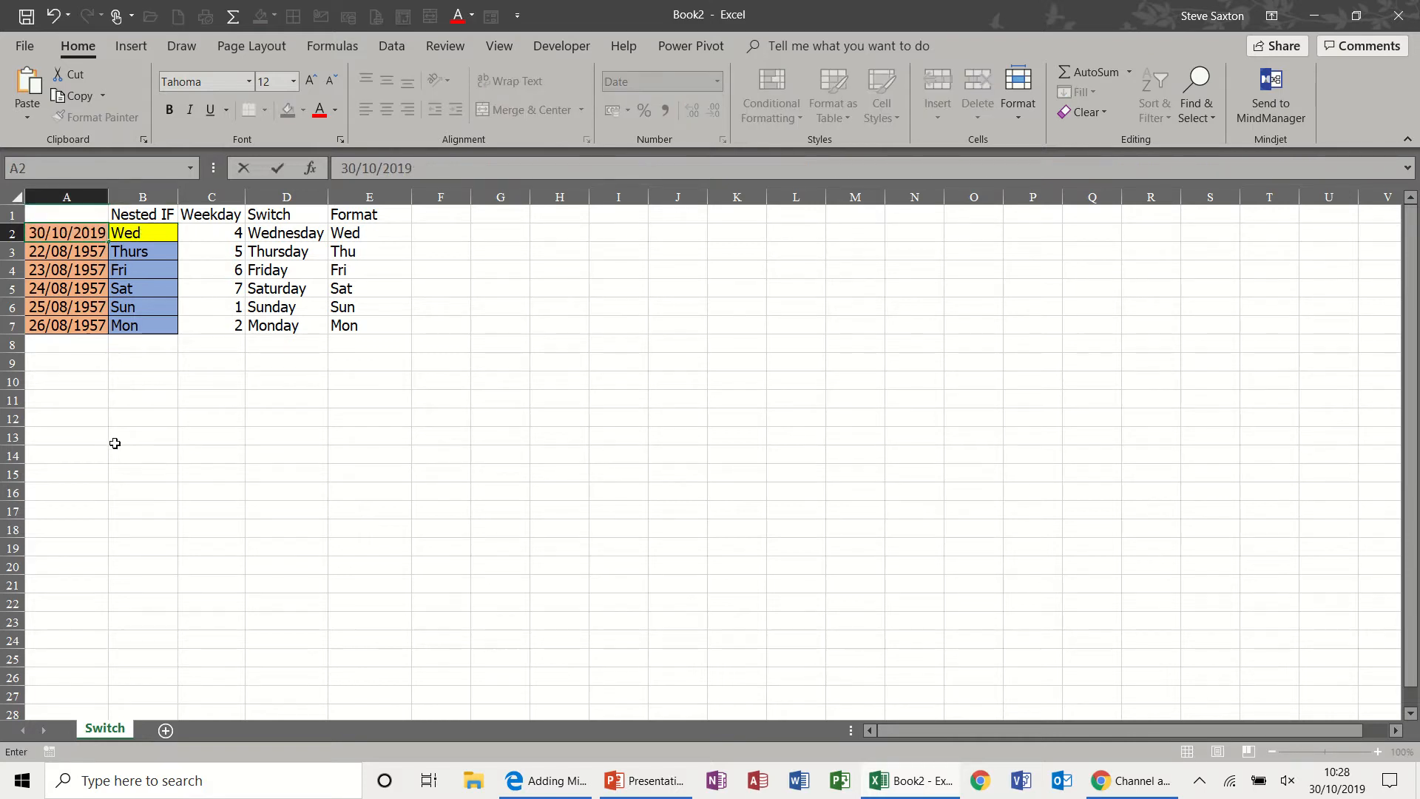
key("Return")
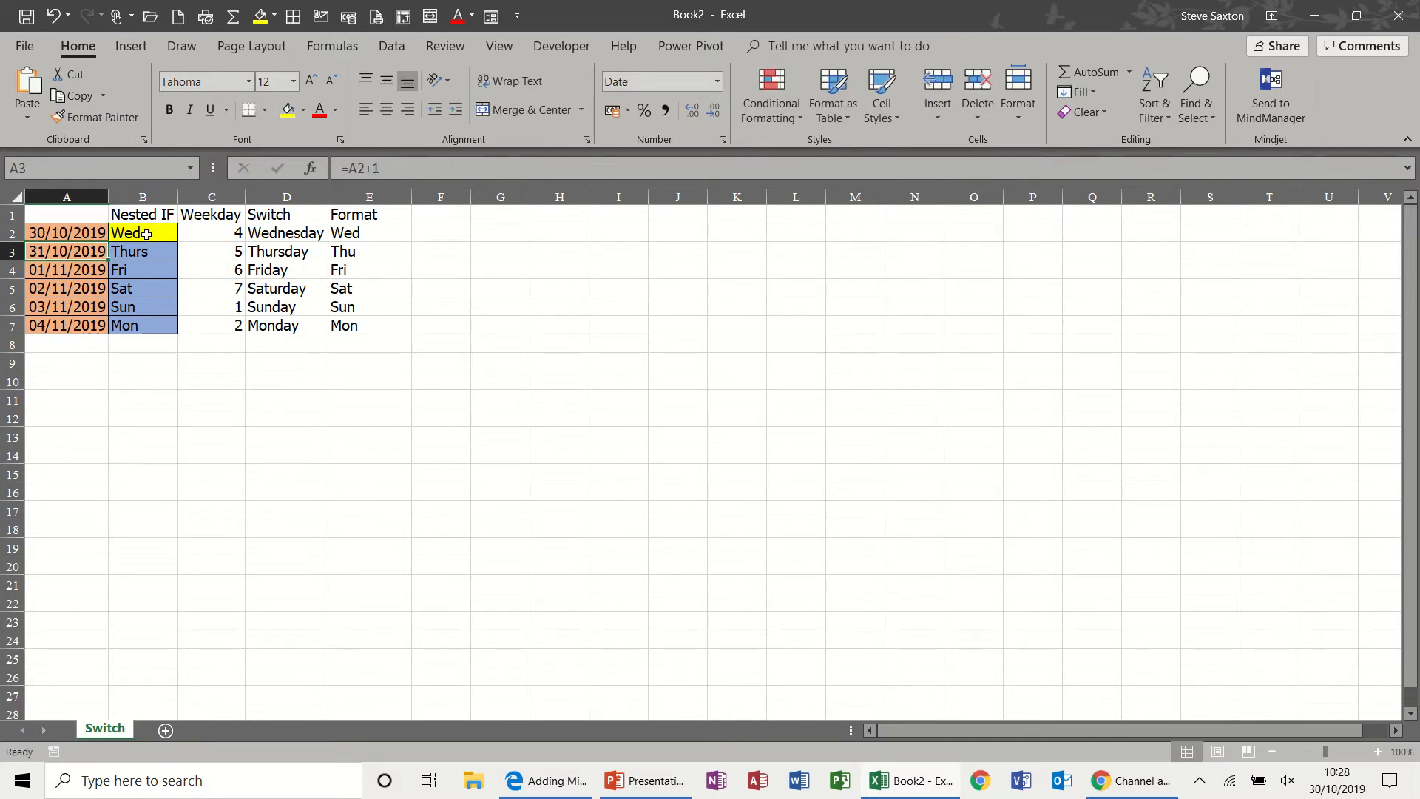
Change the day of the date in A2 so that it reads 31/10/2019.
left_click(146, 235)
left_click(79, 234)
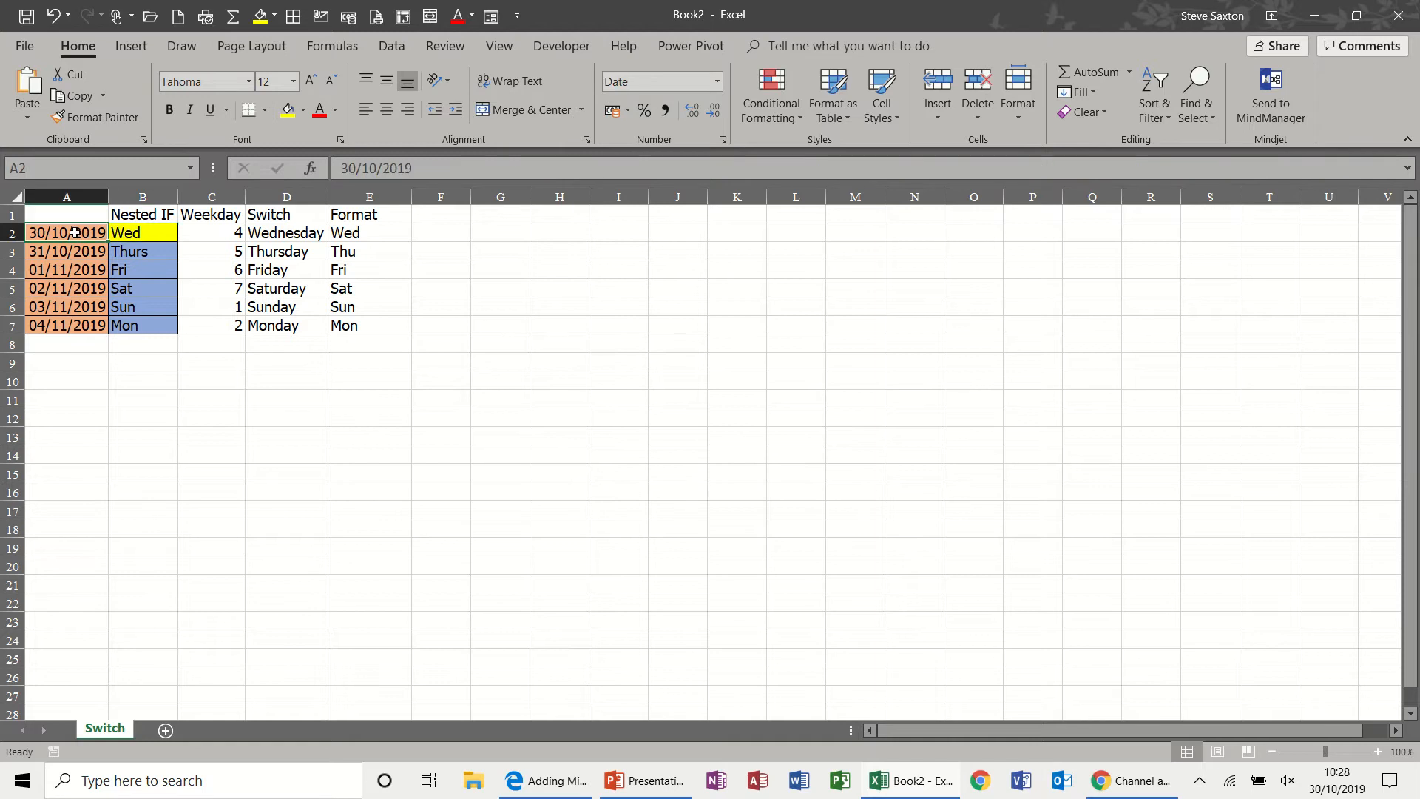
left_click_drag(348, 169, 357, 169)
type("1")
key("Return")
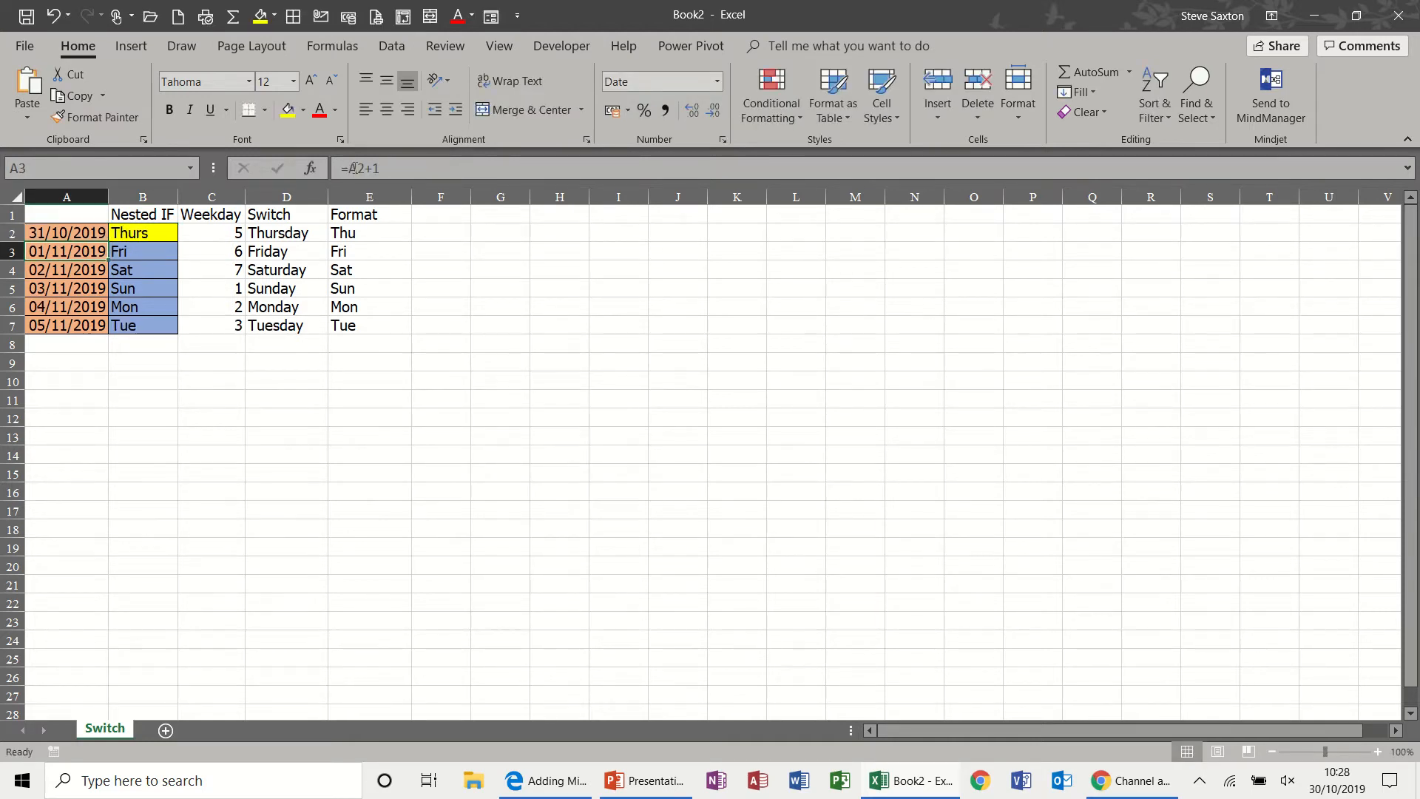
Examine the nested IF formula in B2 alongside the WEEKDAY formula in C2 and the date in A2.
left_click(165, 231)
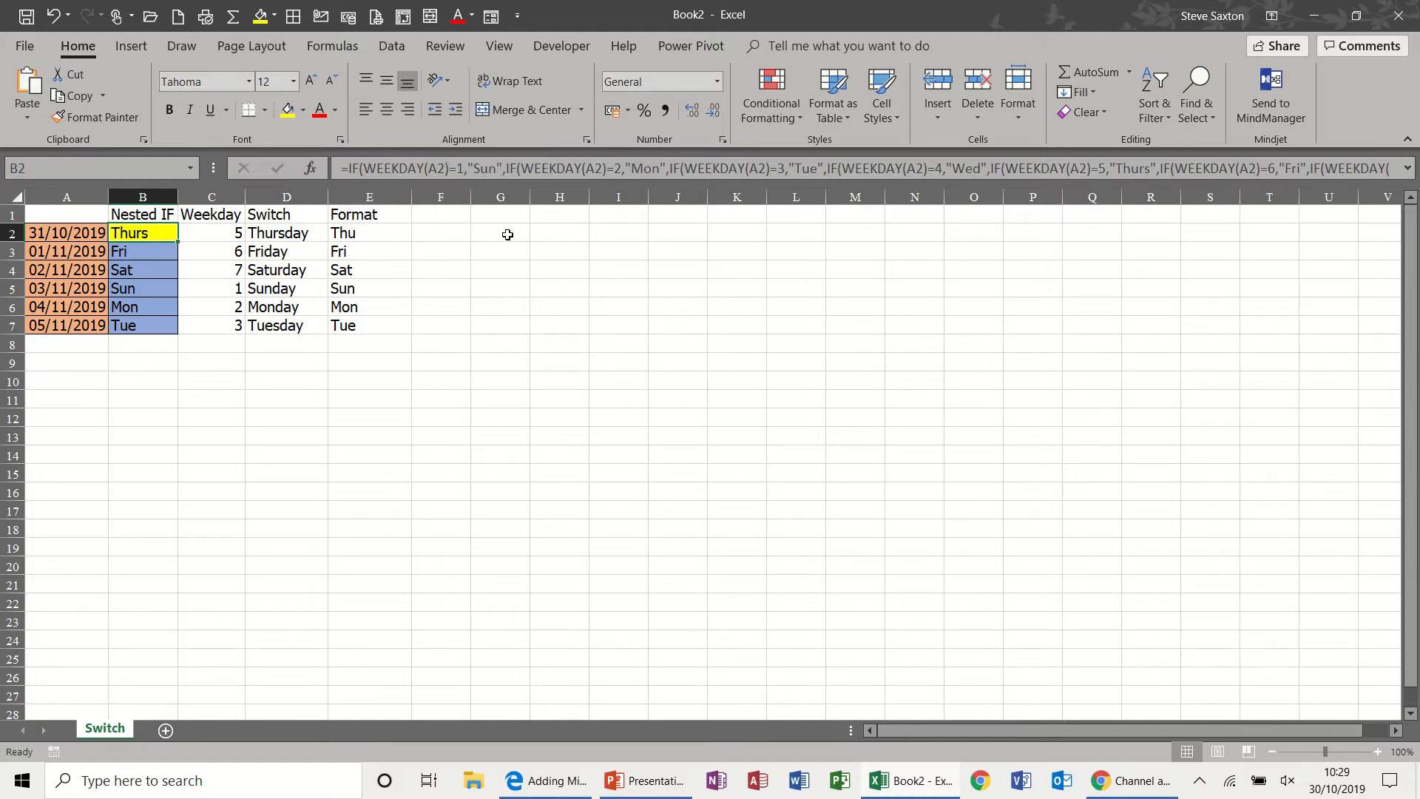
left_click(216, 233)
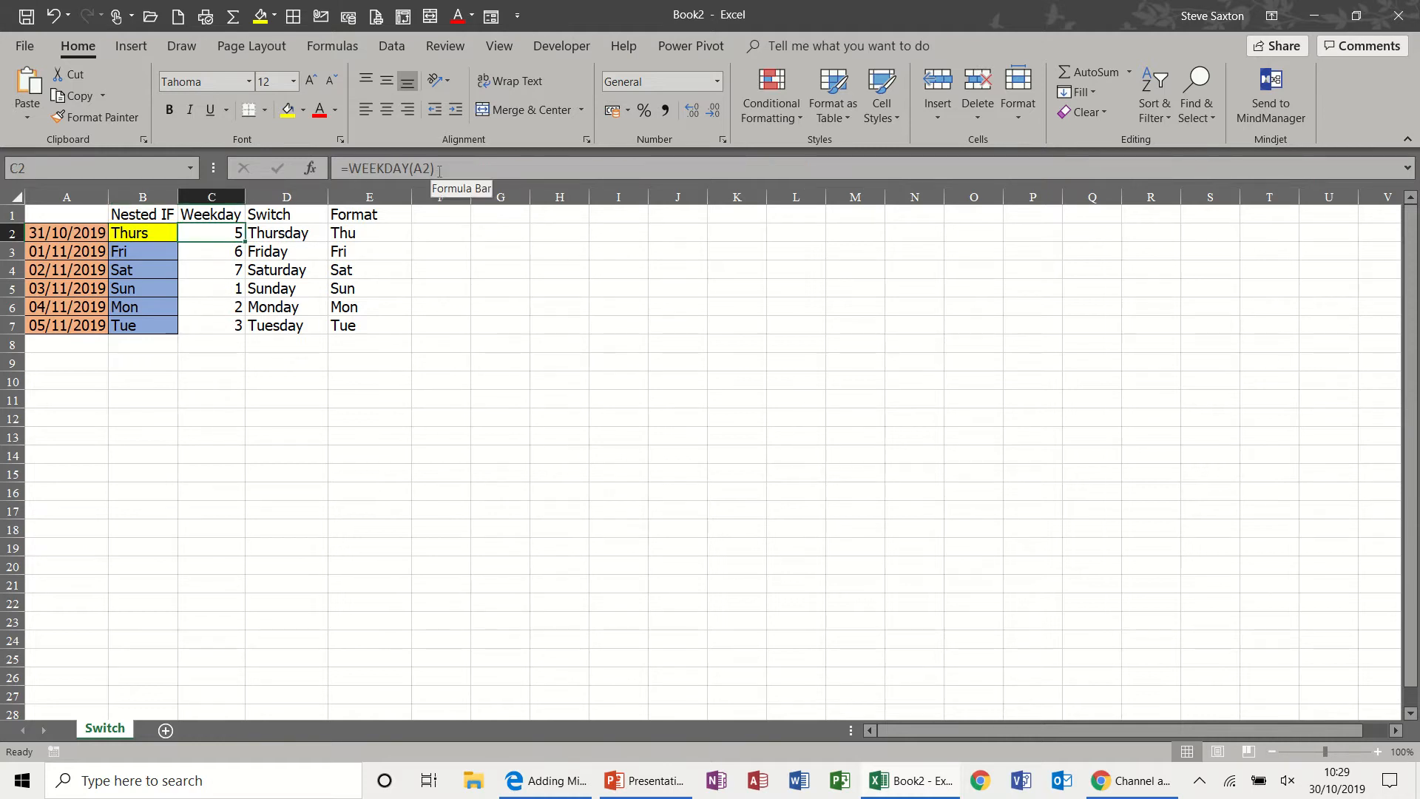
left_click(69, 235)
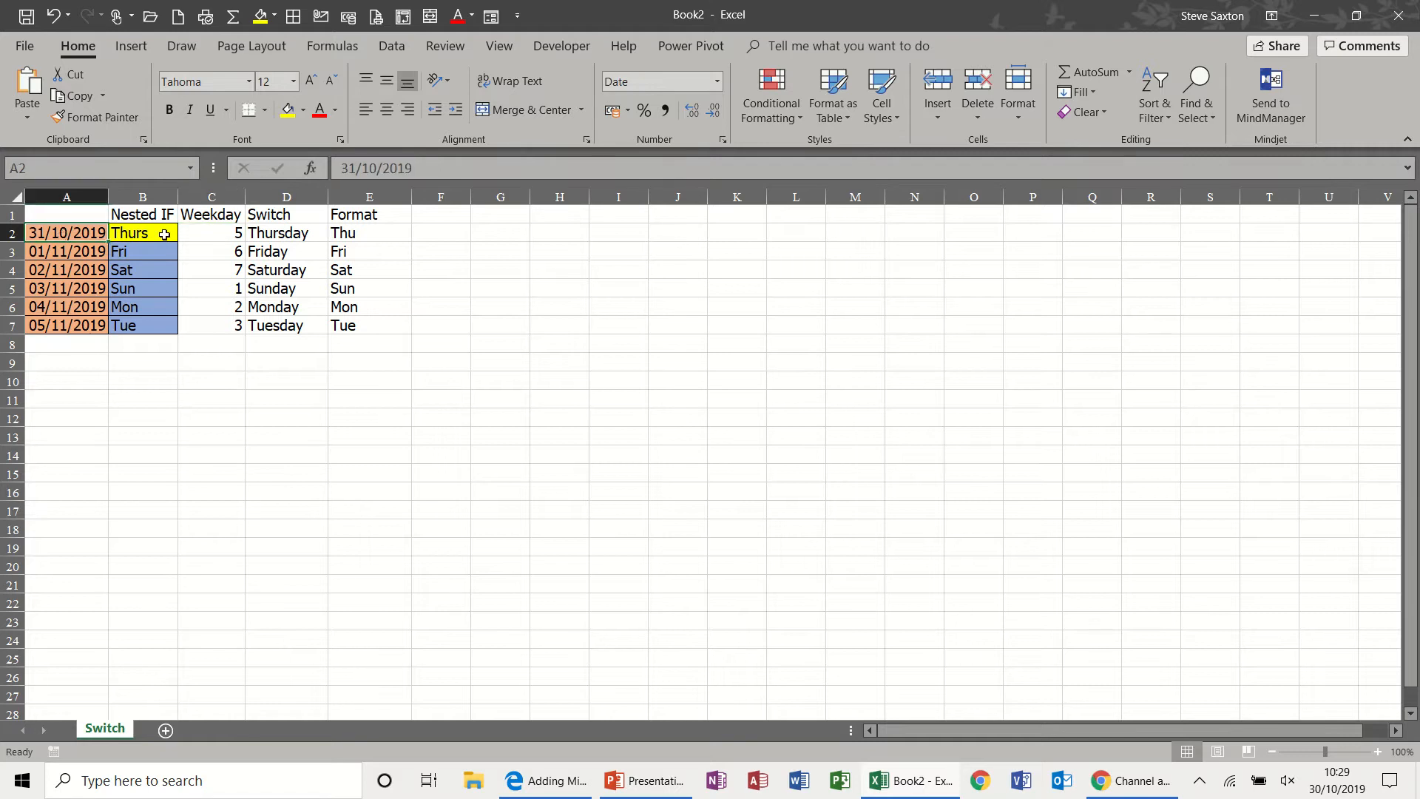
left_click(214, 233)
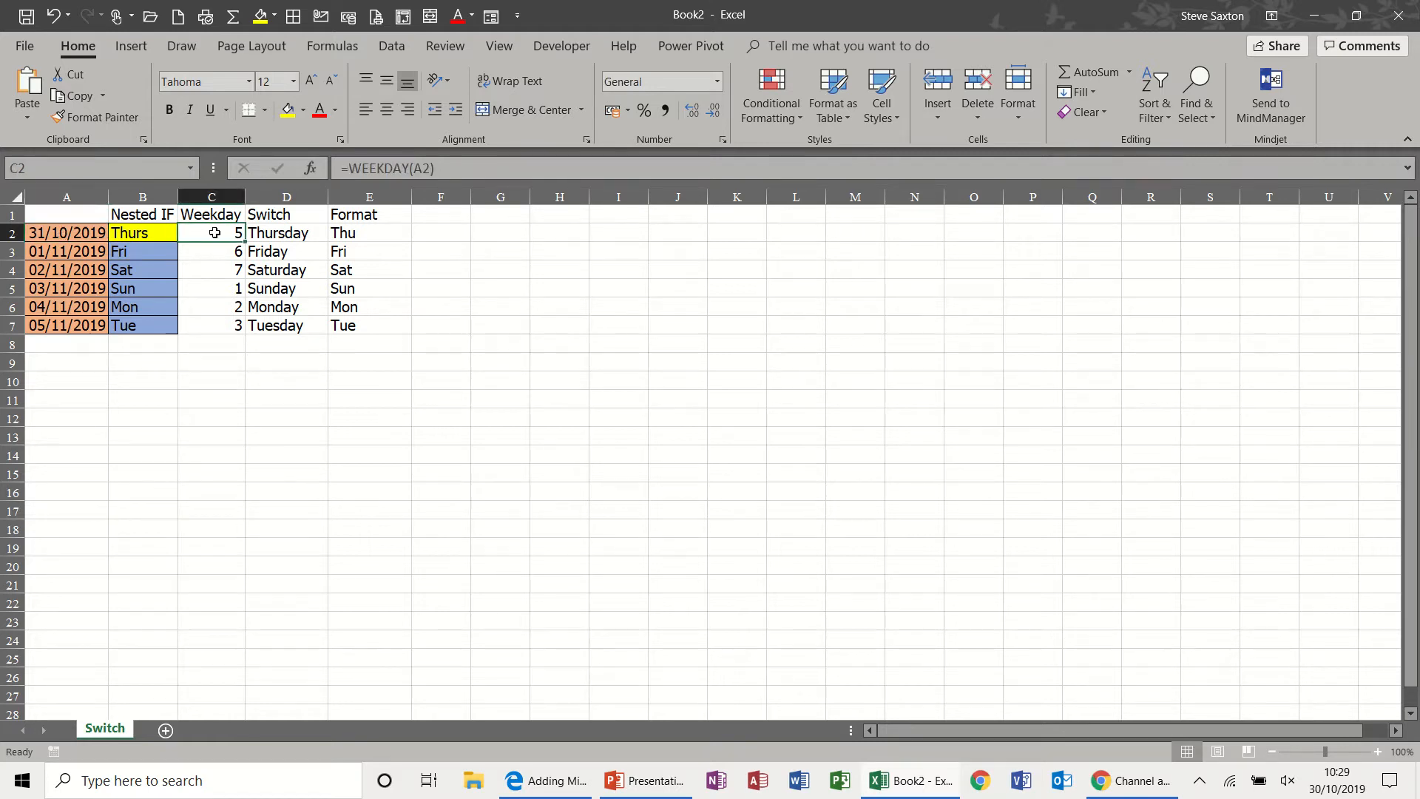
left_click(159, 230)
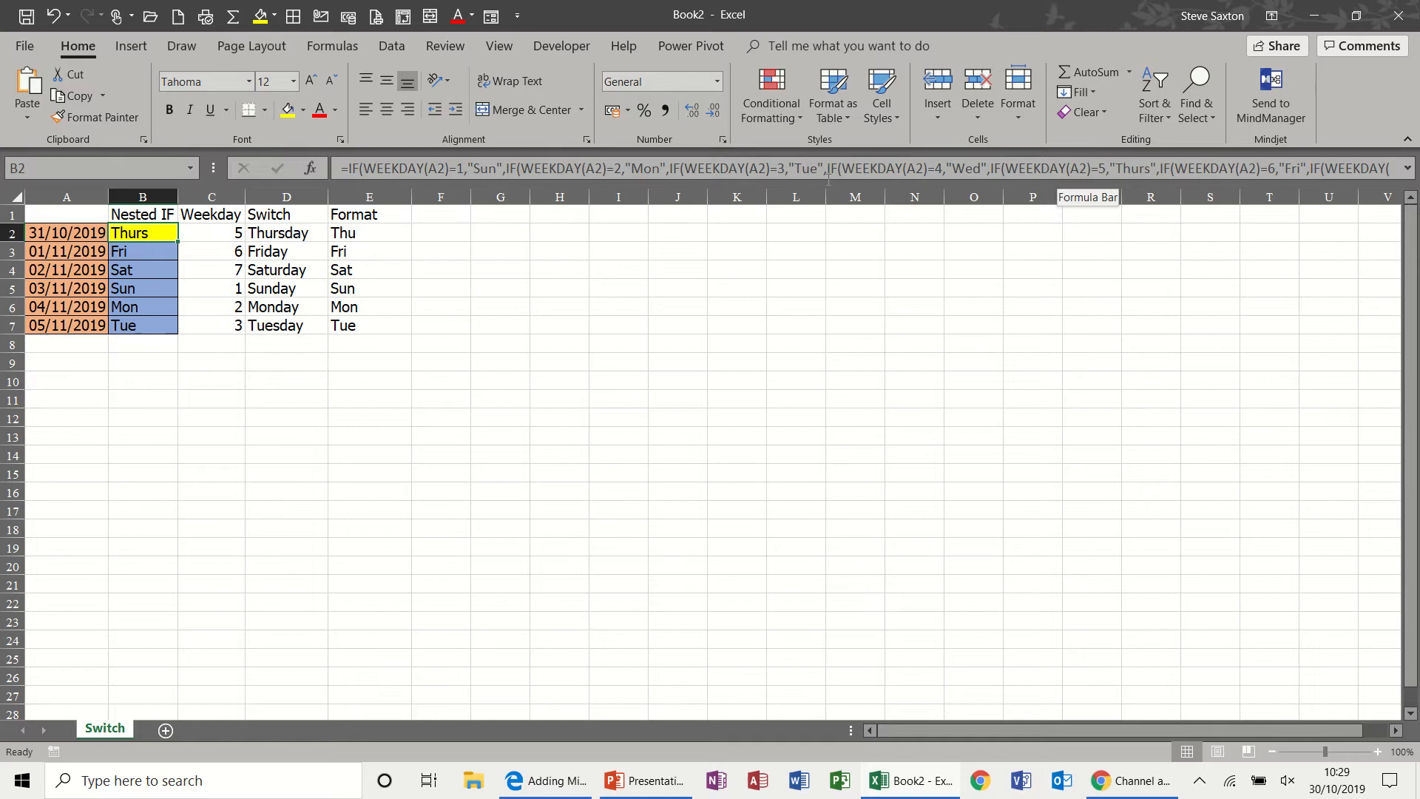
Set the date in A2 back to 30/10/2019.
left_click(82, 231)
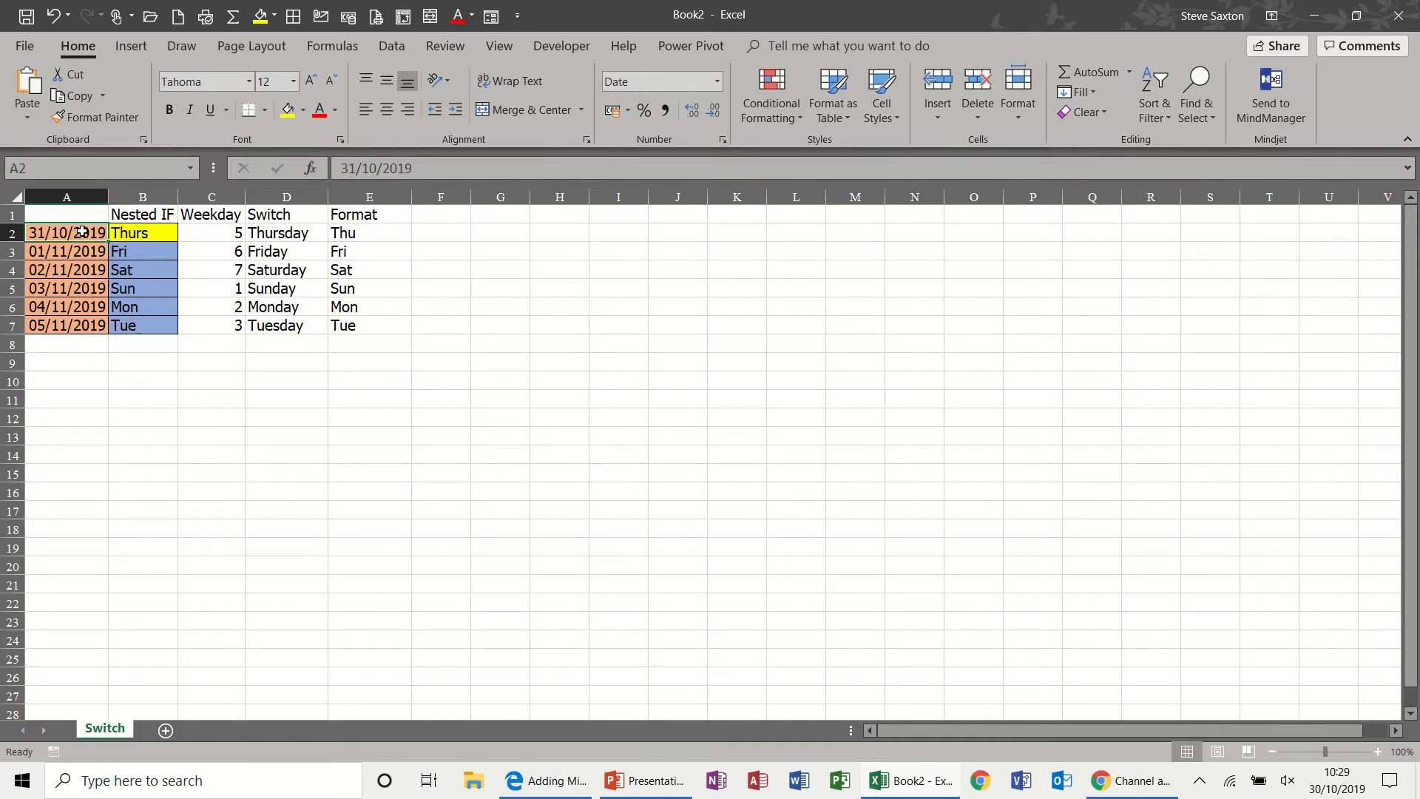
key("Right")
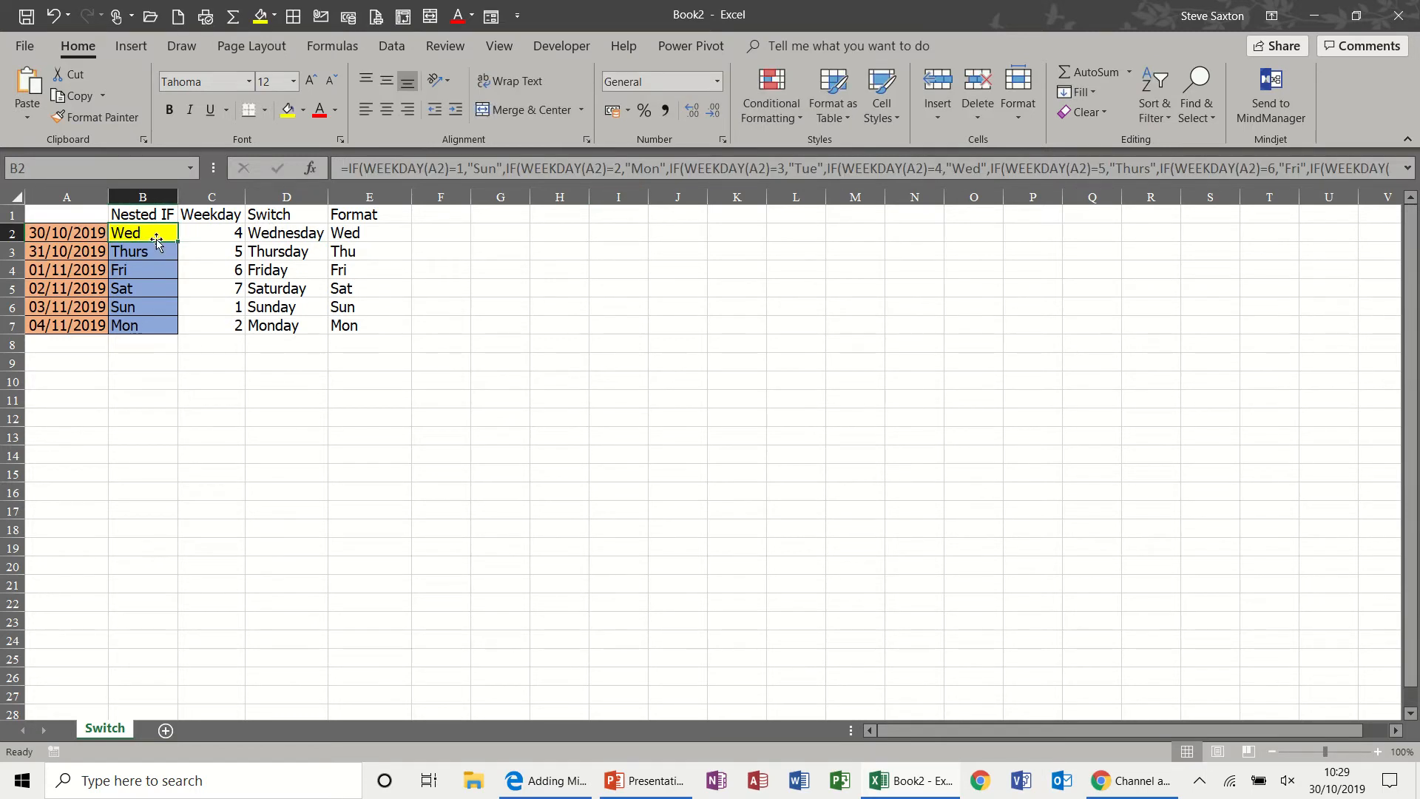
Compare the weekday number in C2 with the successive WEEKDAY conditions of the nested IF formula in B2.
left_click(211, 233)
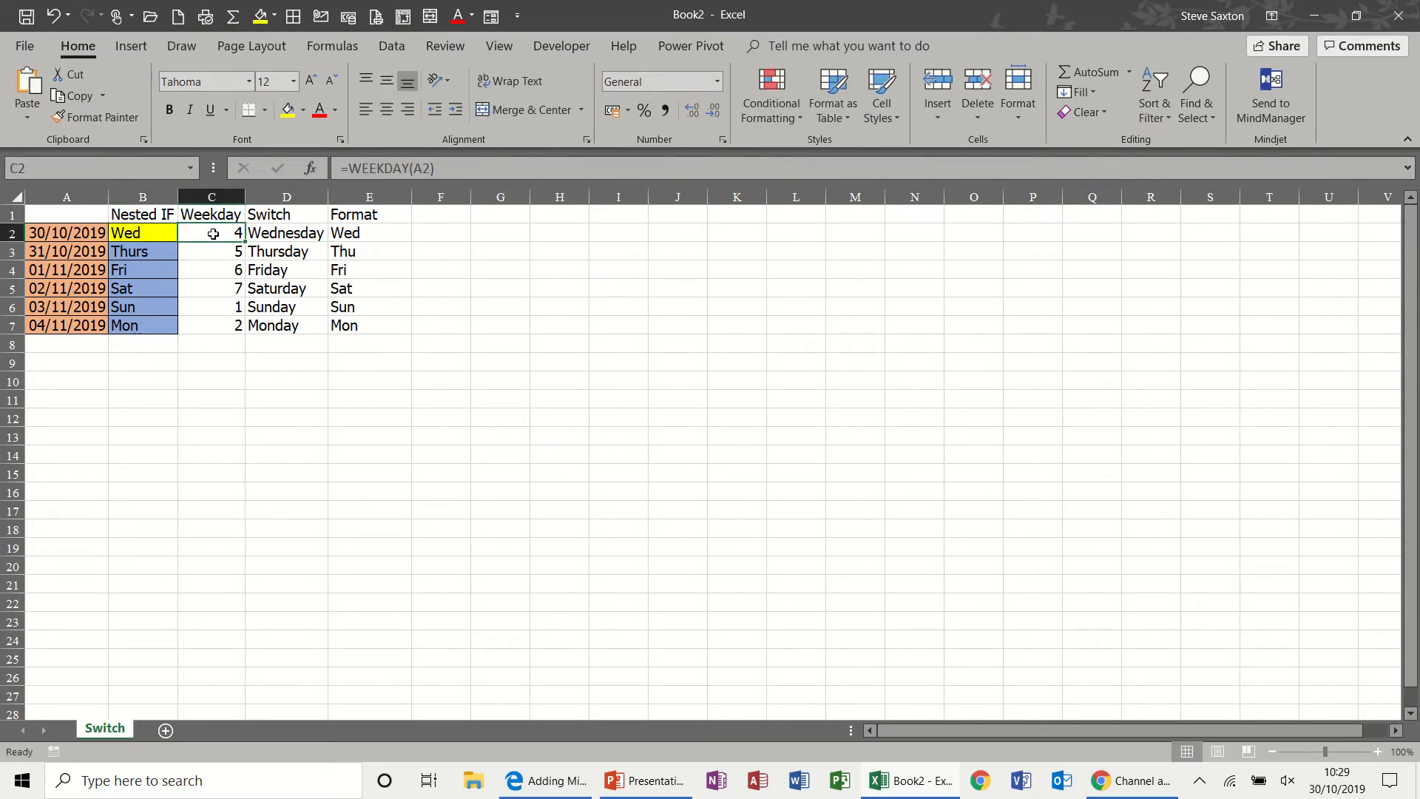
left_click(147, 234)
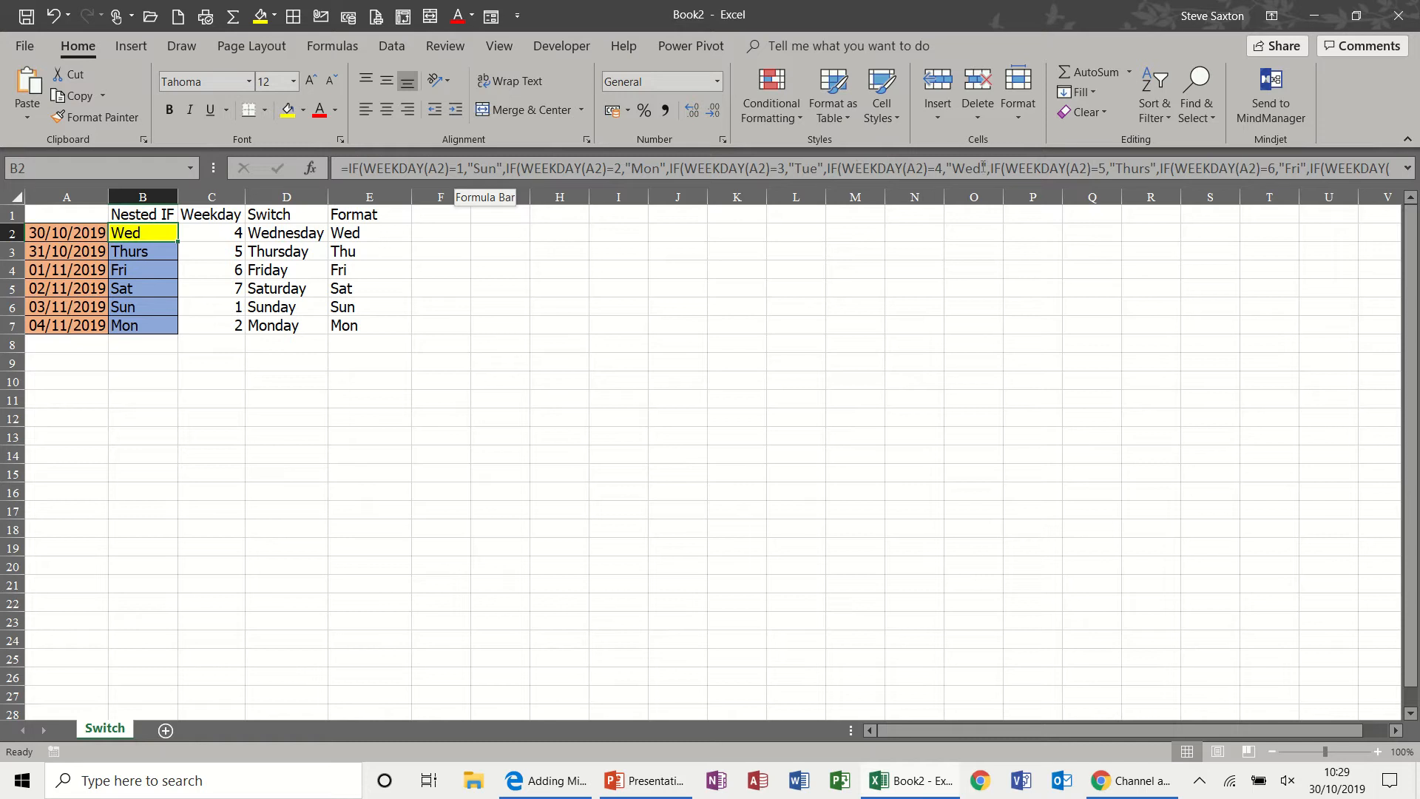
left_click(223, 232)
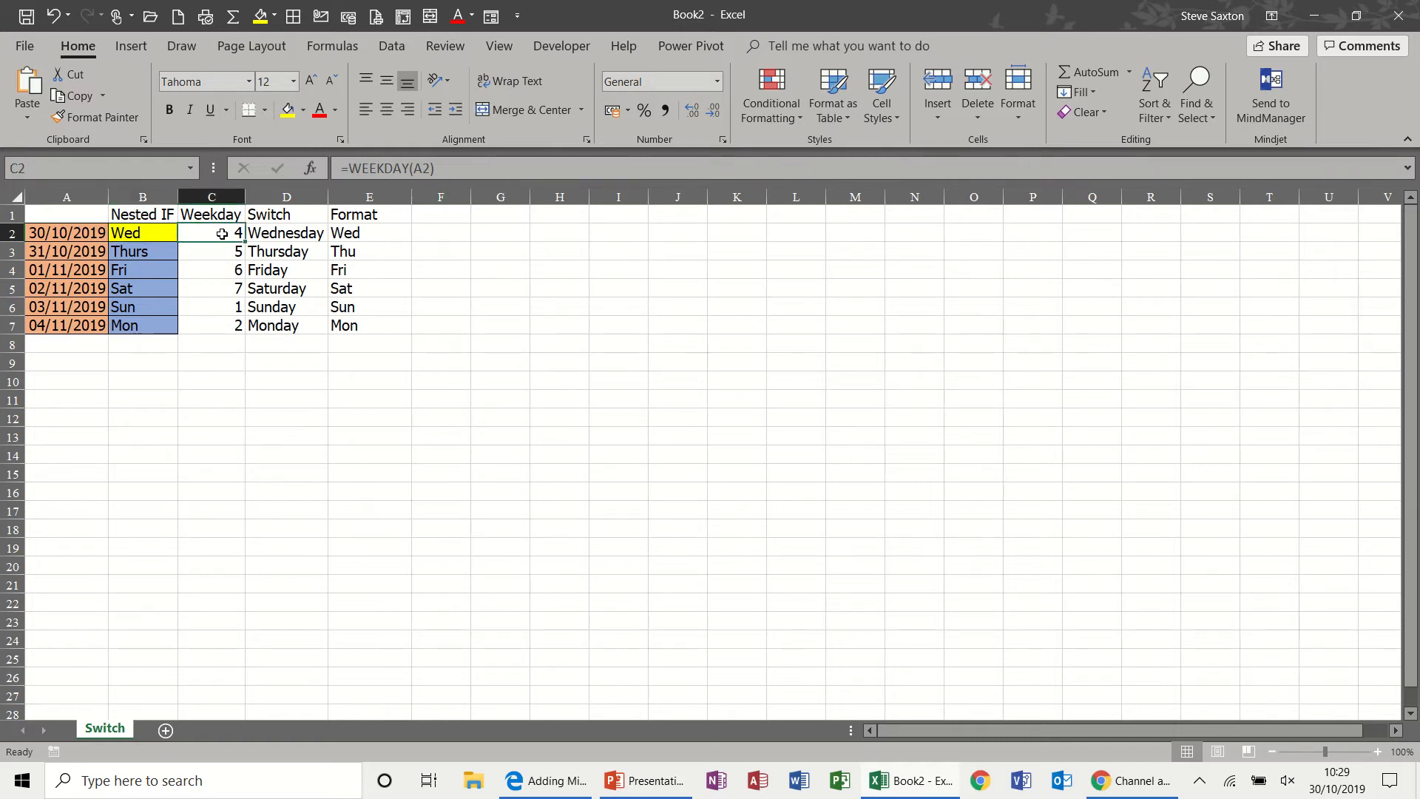
left_click(151, 233)
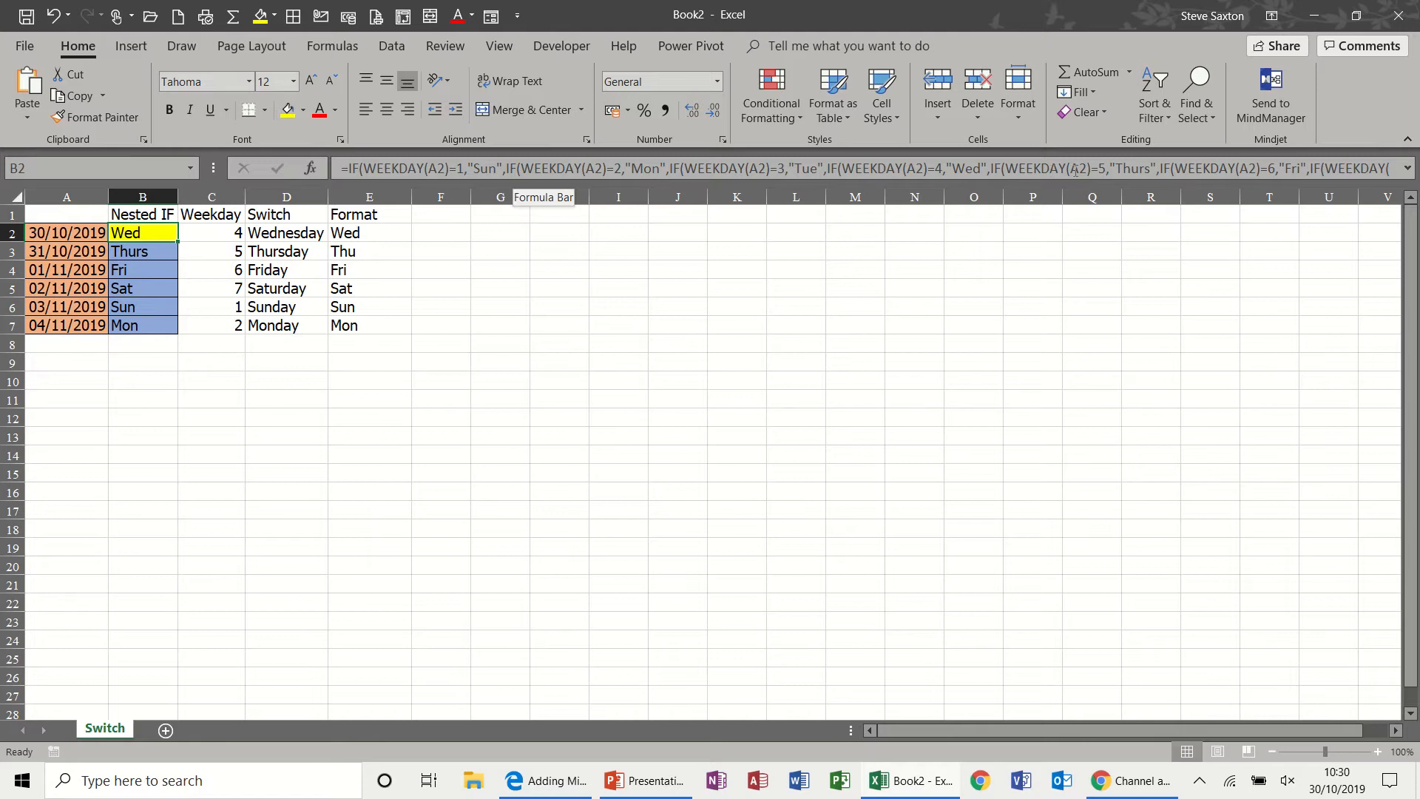
left_click(215, 235)
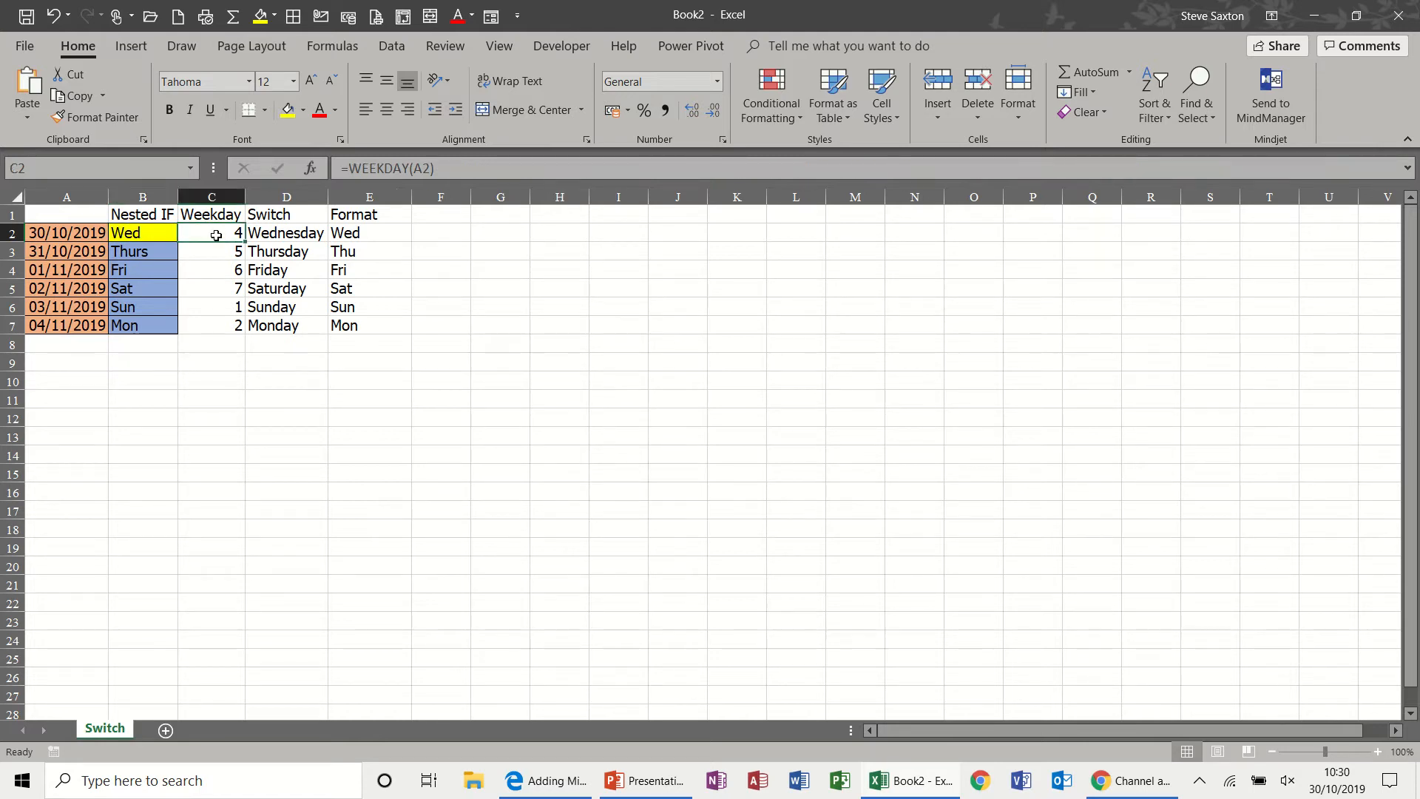
Compare the SWITCH formula in D2 with the nested IF formula in B2 and the WEEKDAY value in C2.
left_click(291, 234)
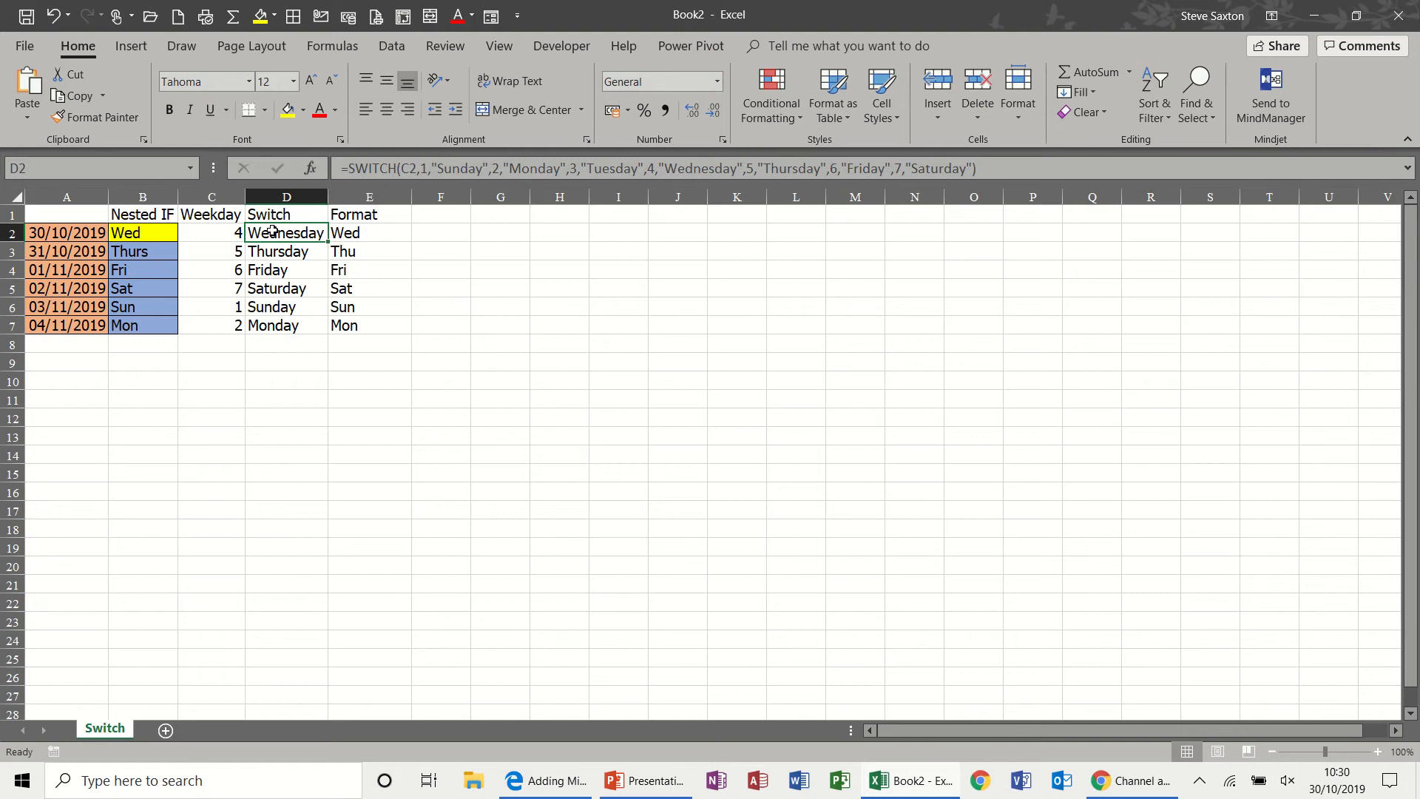
left_click(131, 232)
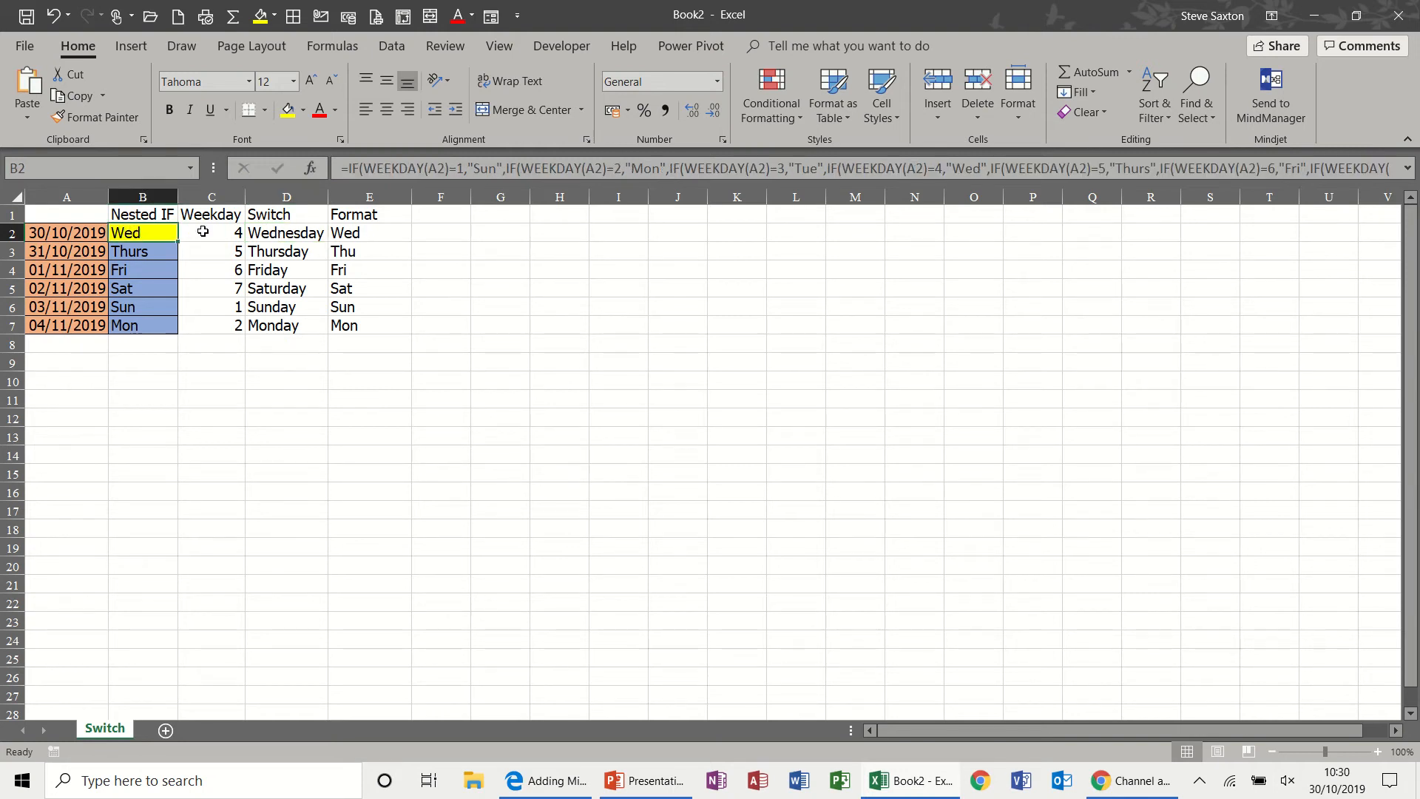
left_click(272, 232)
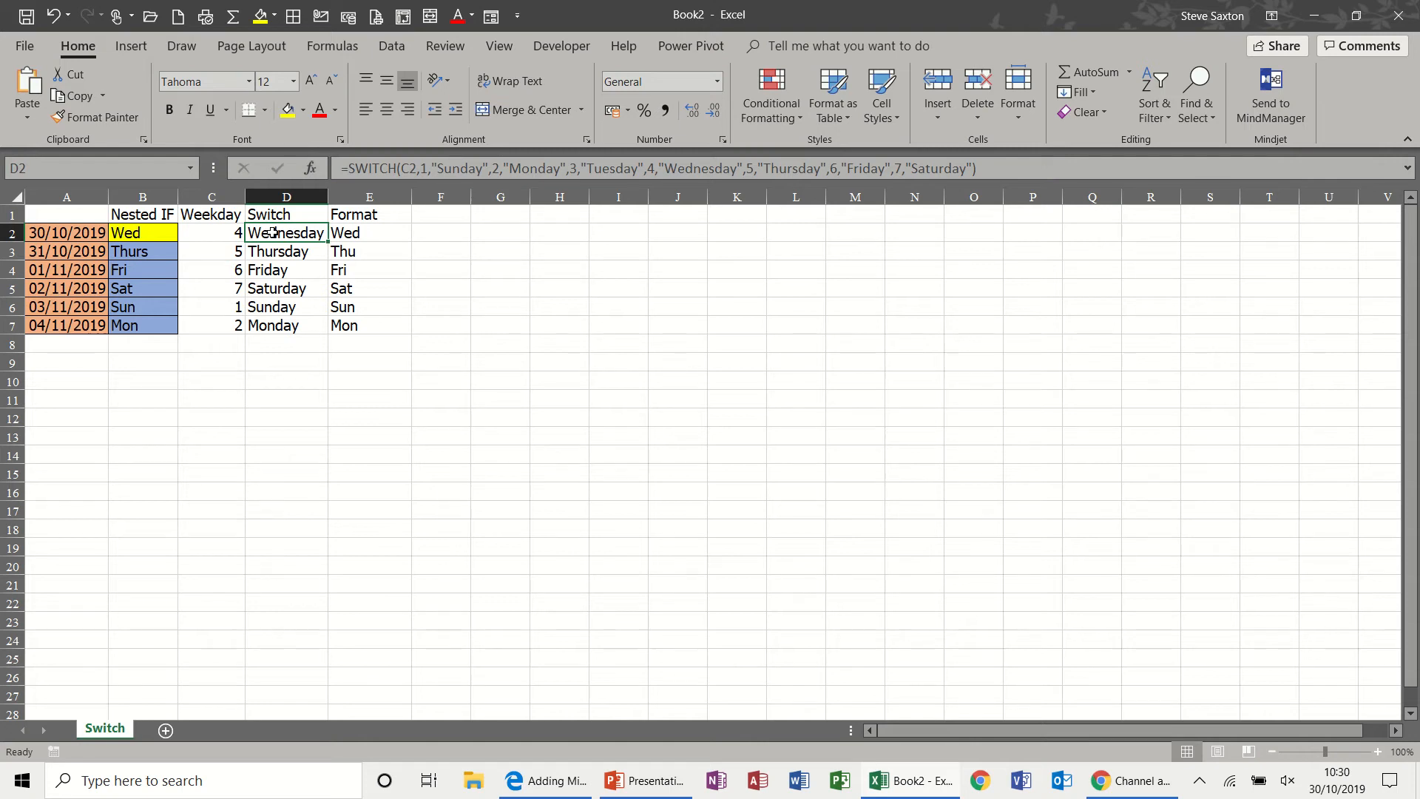
left_click(158, 231)
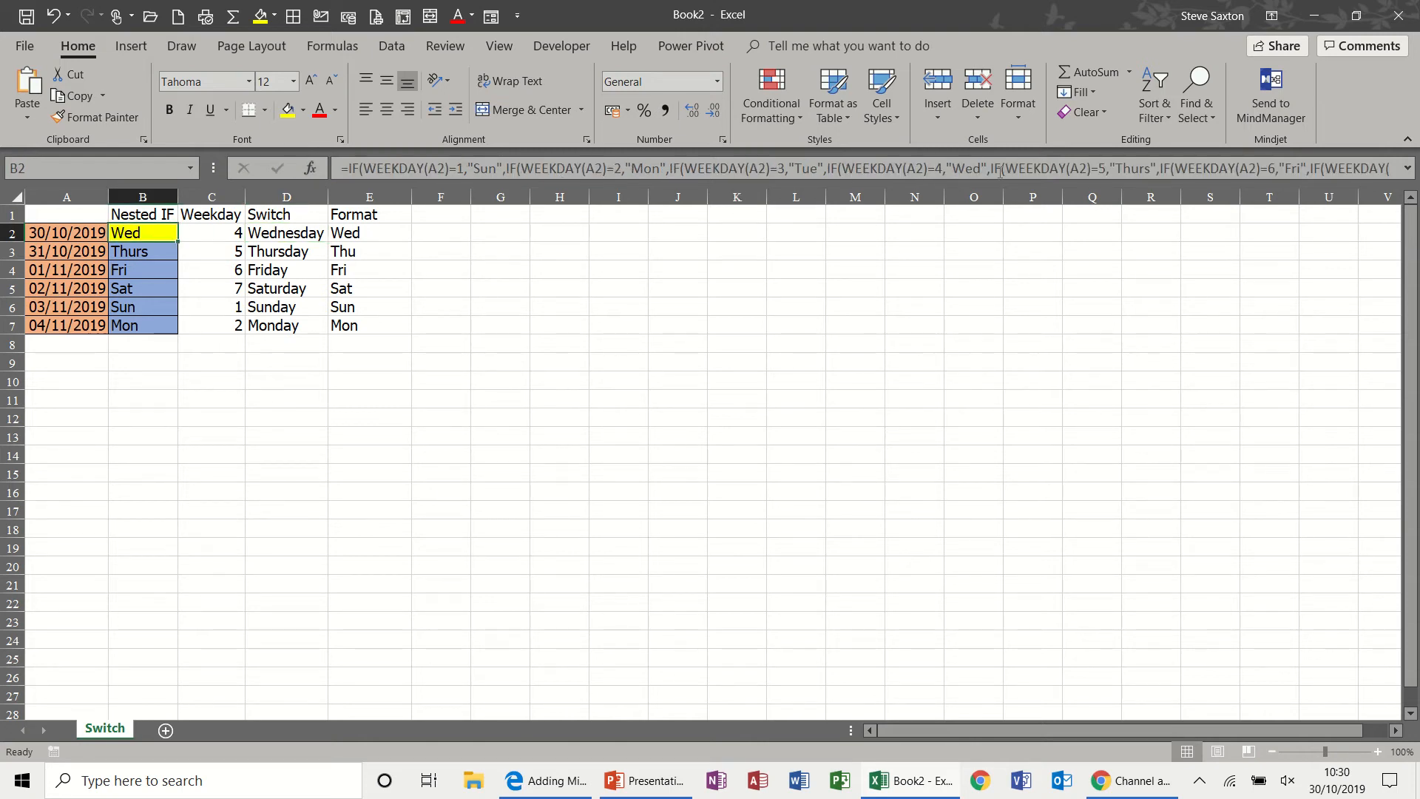
left_click(301, 231)
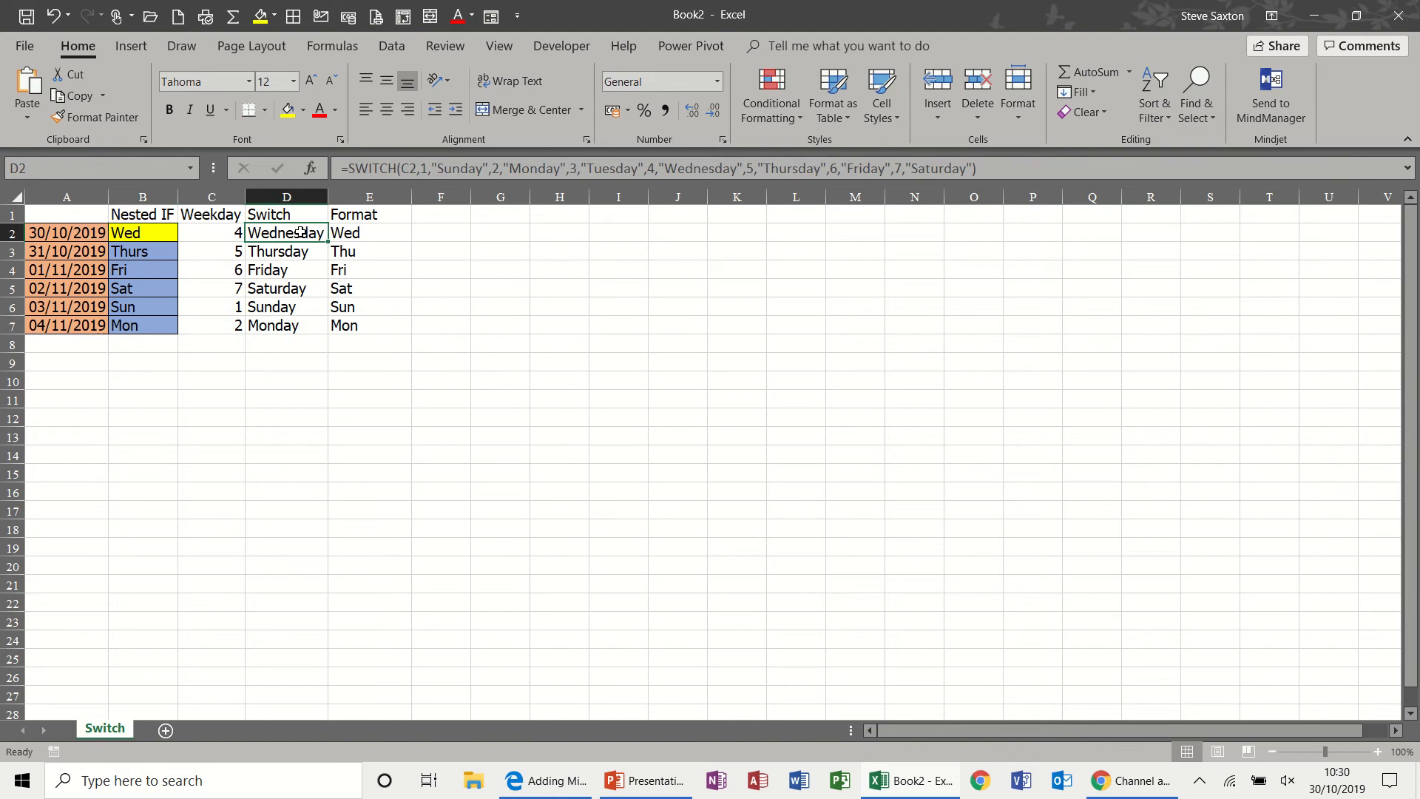
left_click(229, 234)
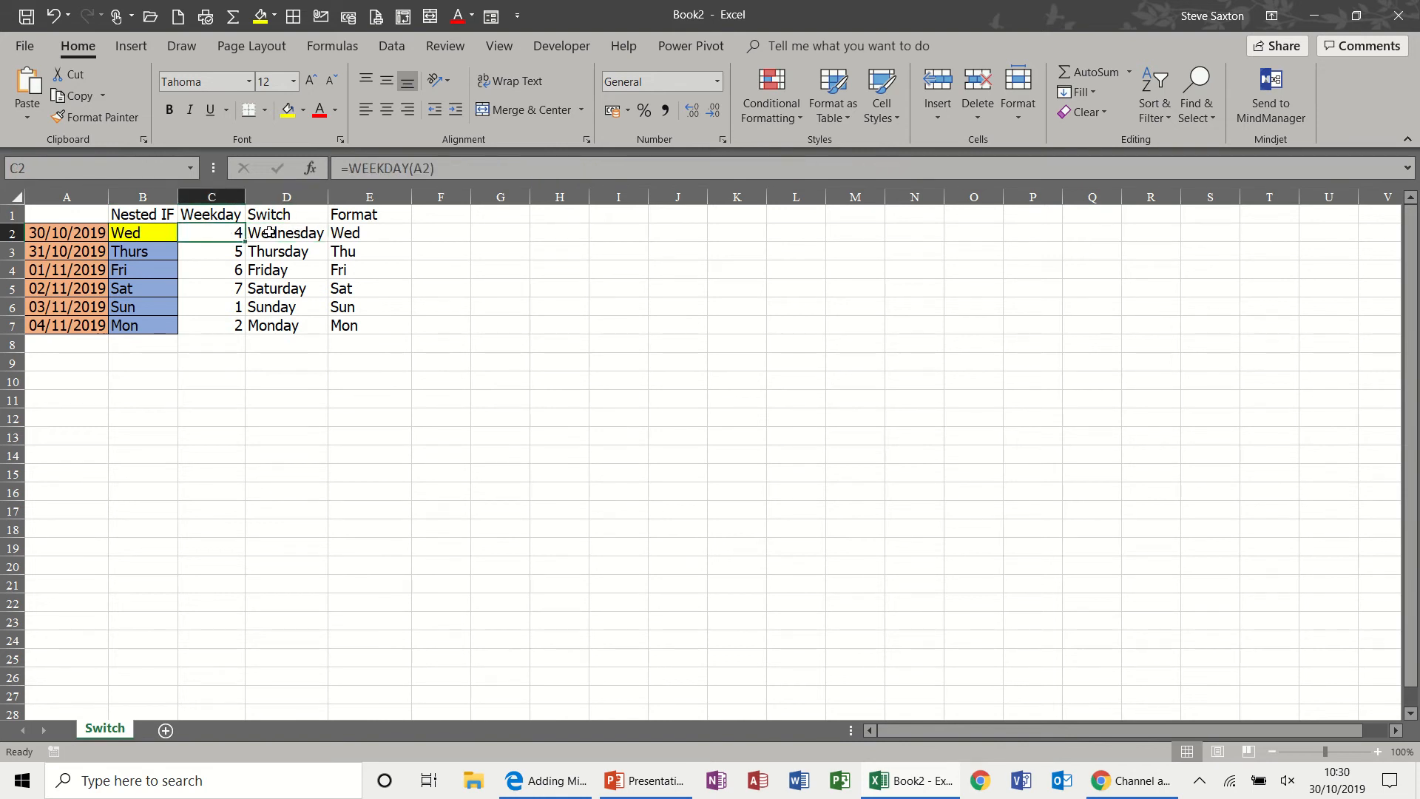
left_click(274, 232)
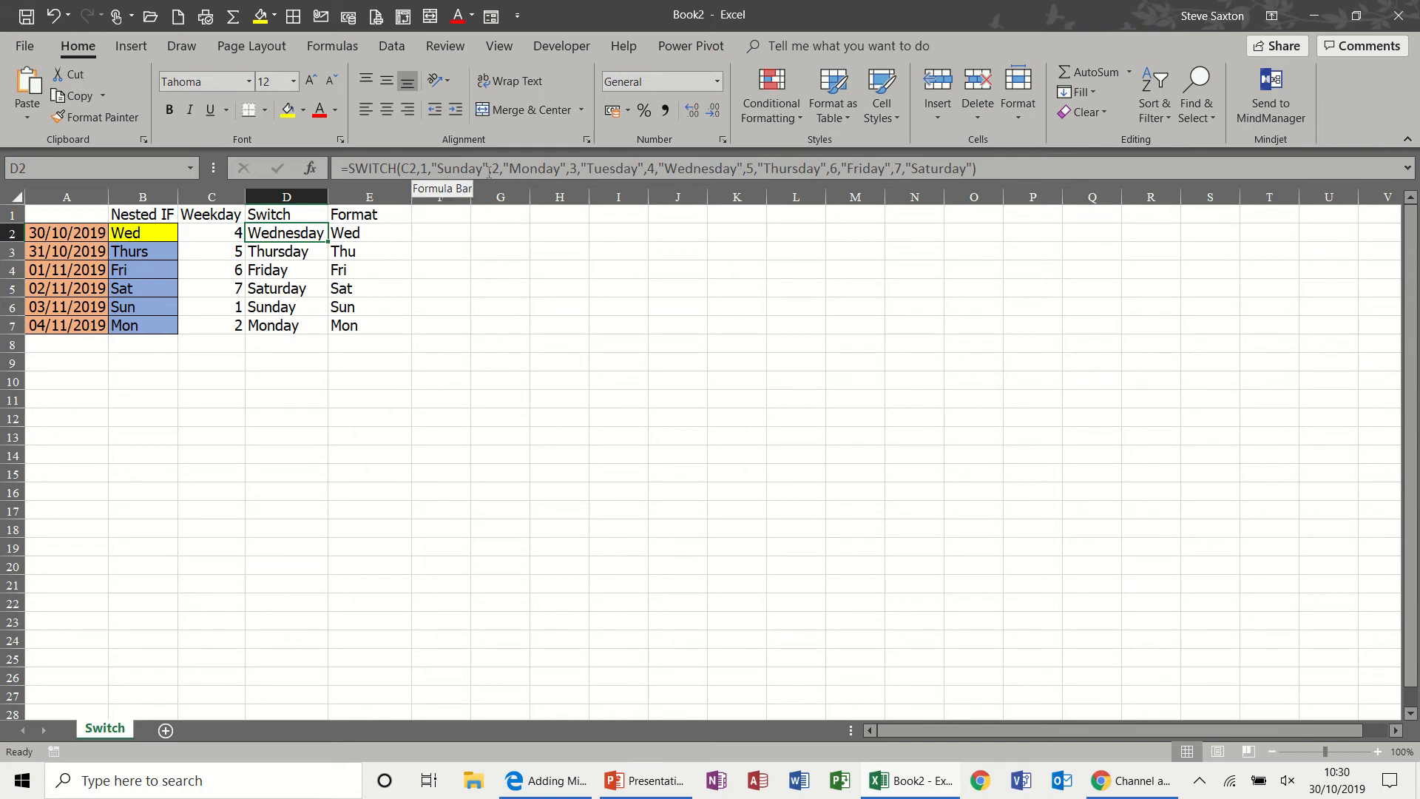
left_click(160, 232)
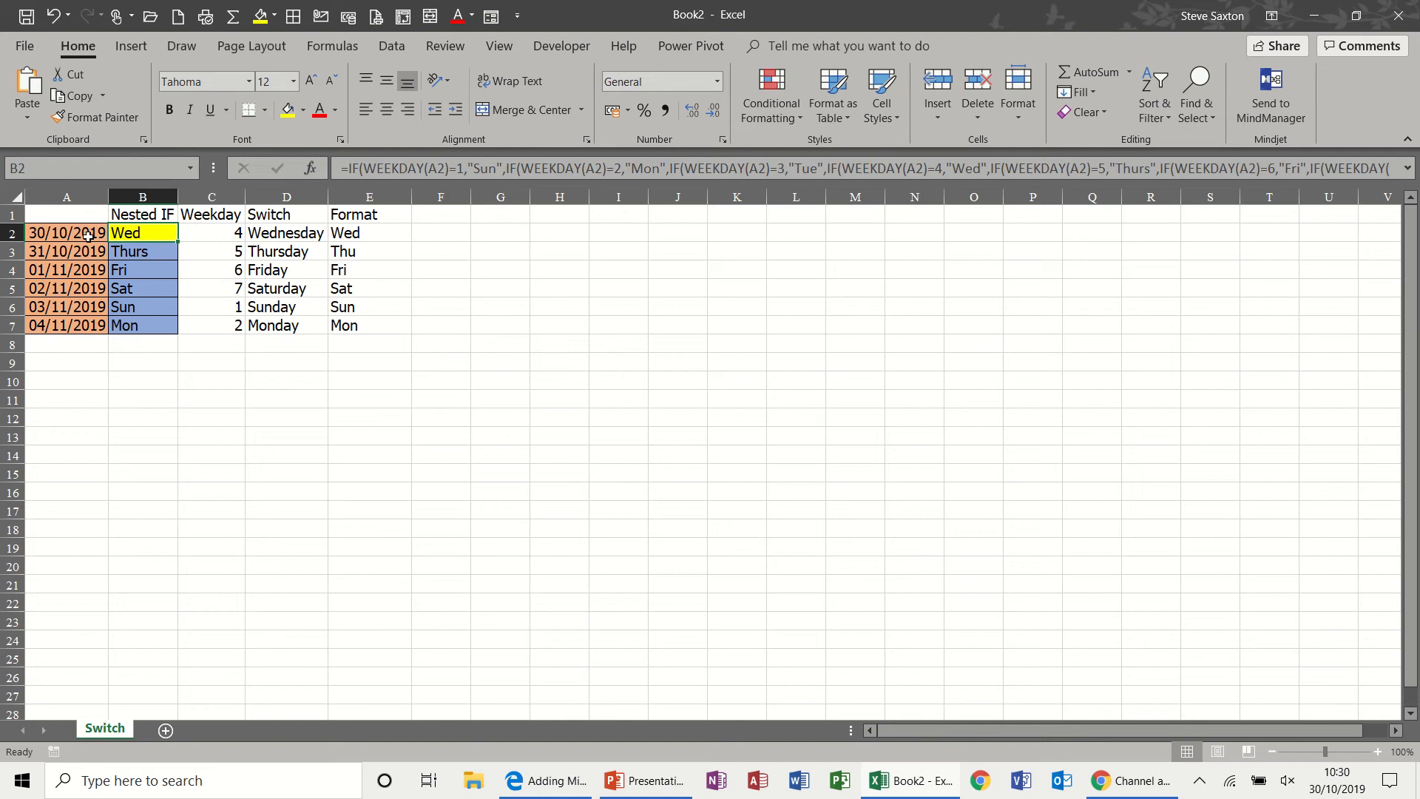
Review the Format column cells E2 to E7 to see how each one references the date in column A.
left_click(390, 234)
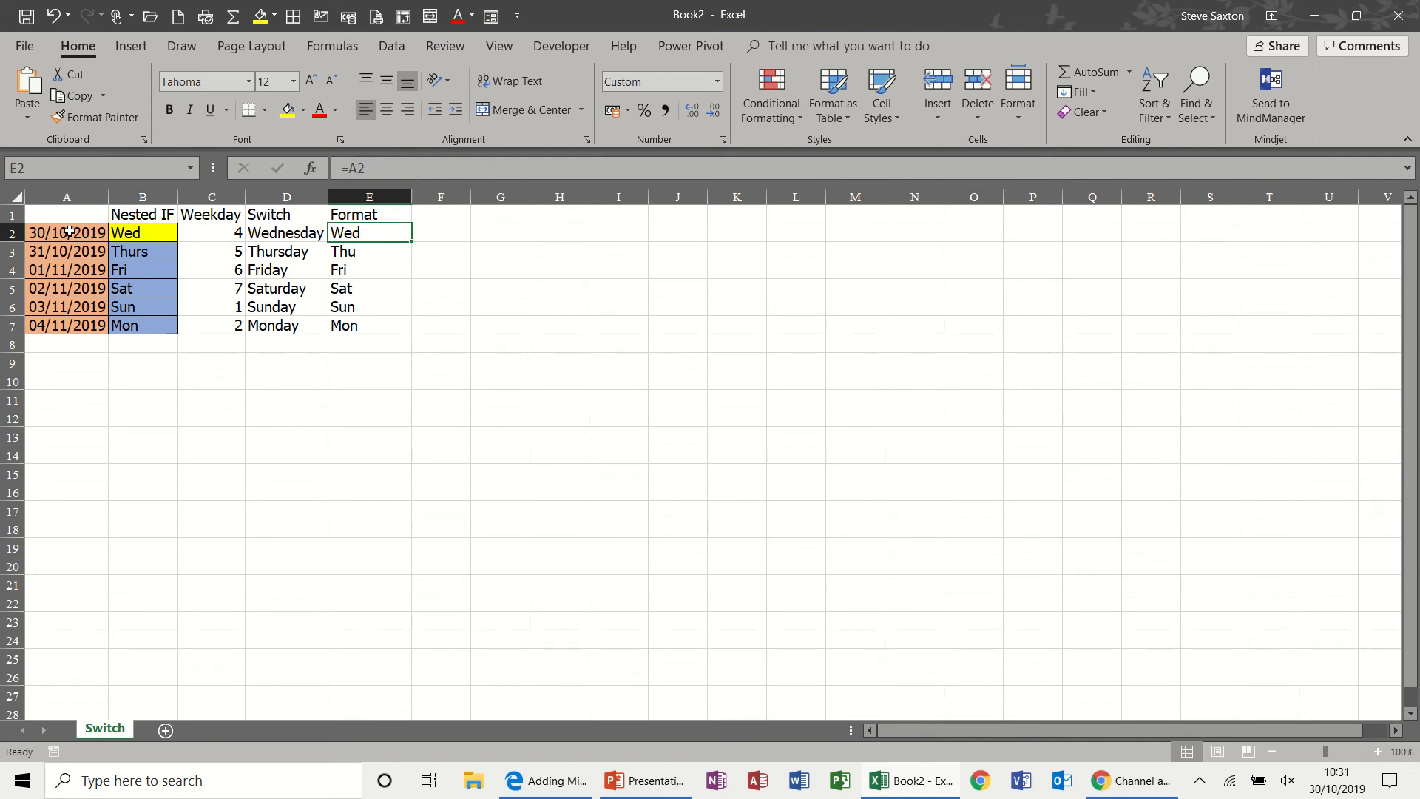
key("Down")
key("Down")
key("Down")
key("Down")
key("Down")
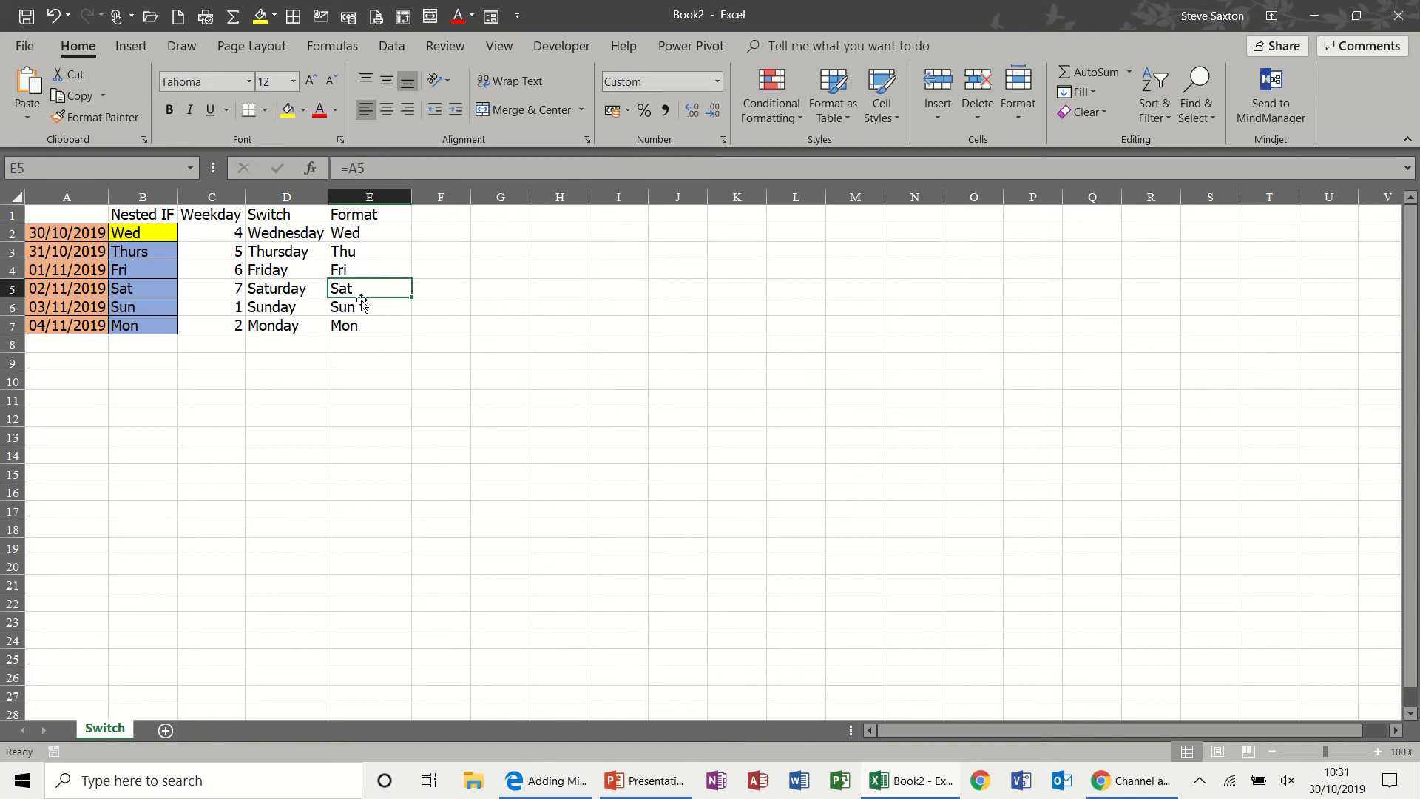
key("Up")
key("Up")
key("Up")
key("Up")
key("Up")
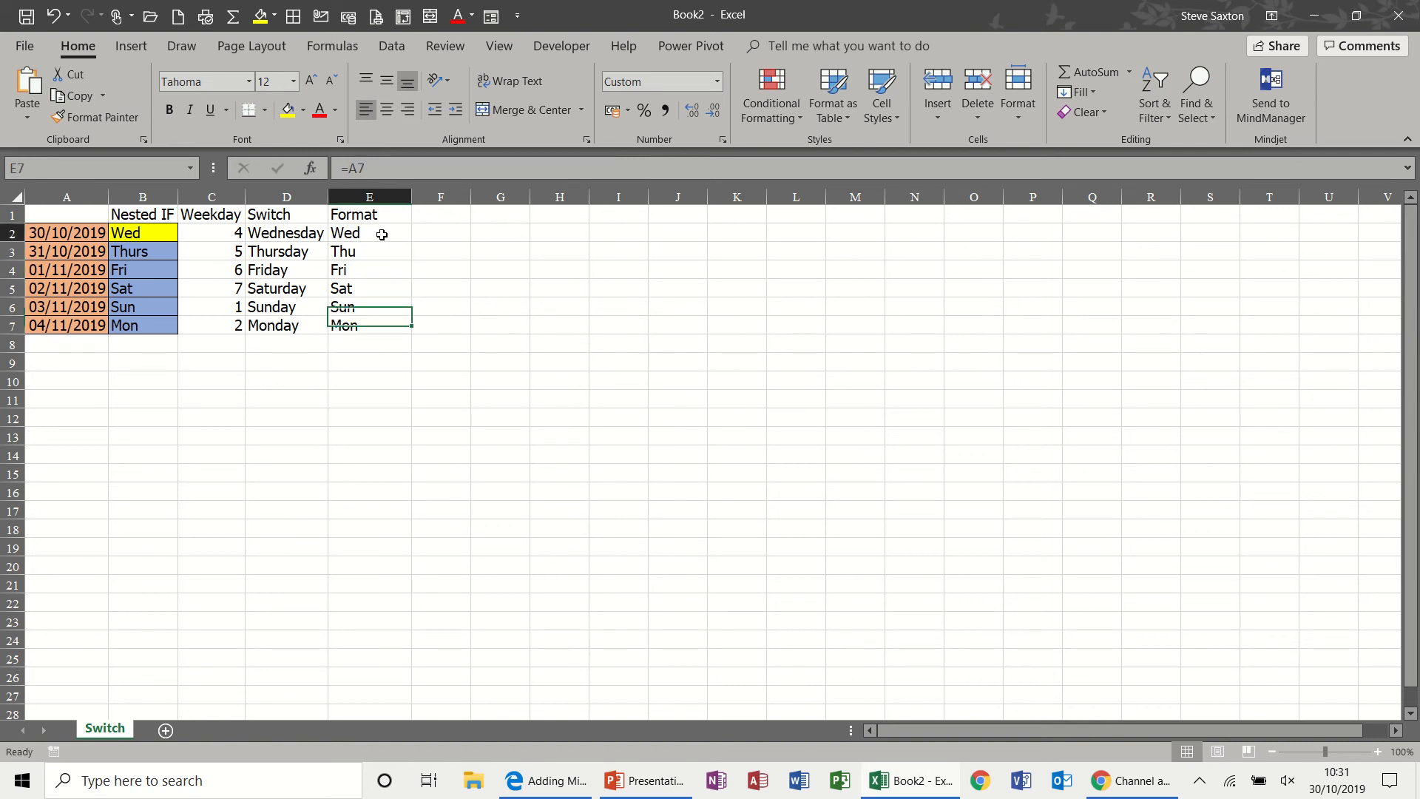
Enter =A2 in cell F2 and fill the formula down to F7.
left_click(453, 232)
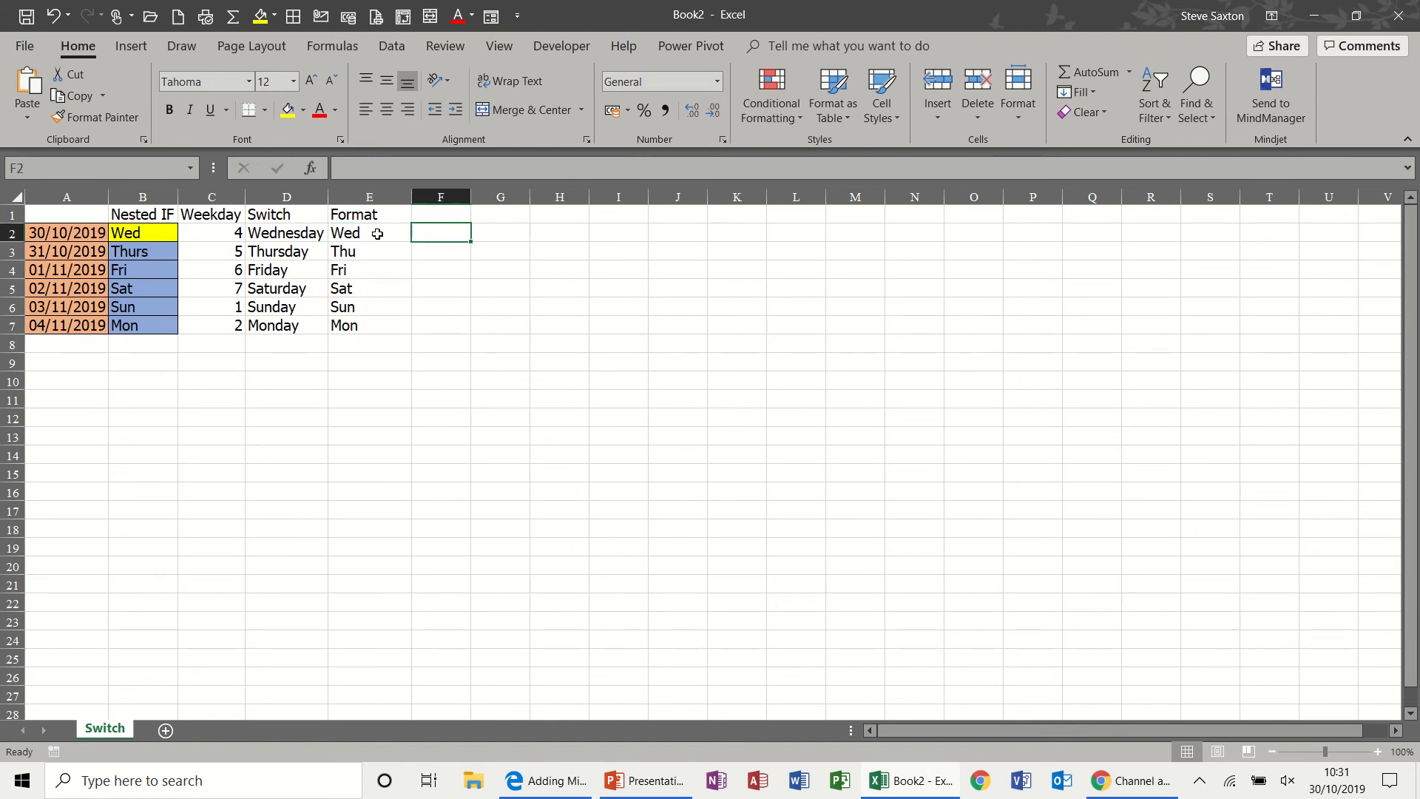
type("=")
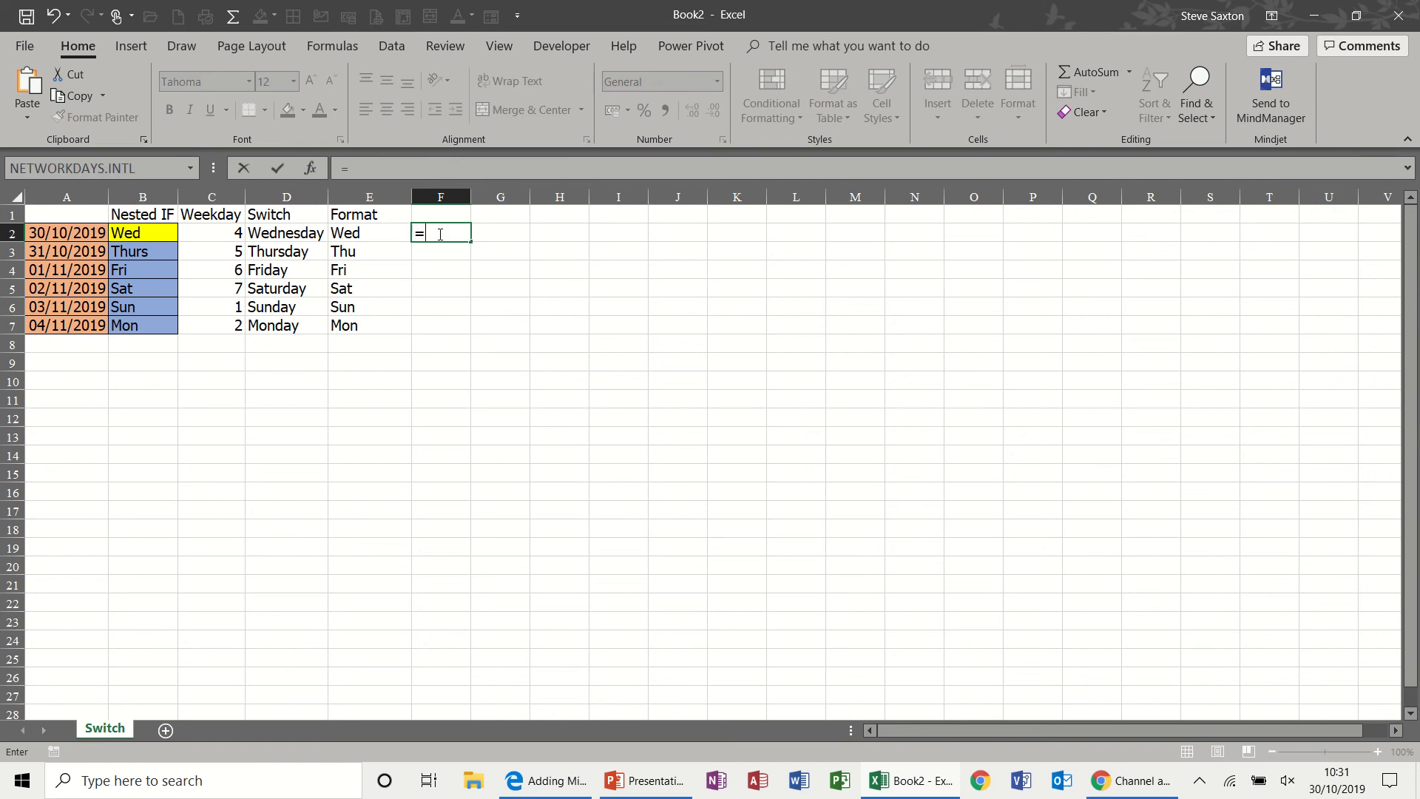
left_click(96, 232)
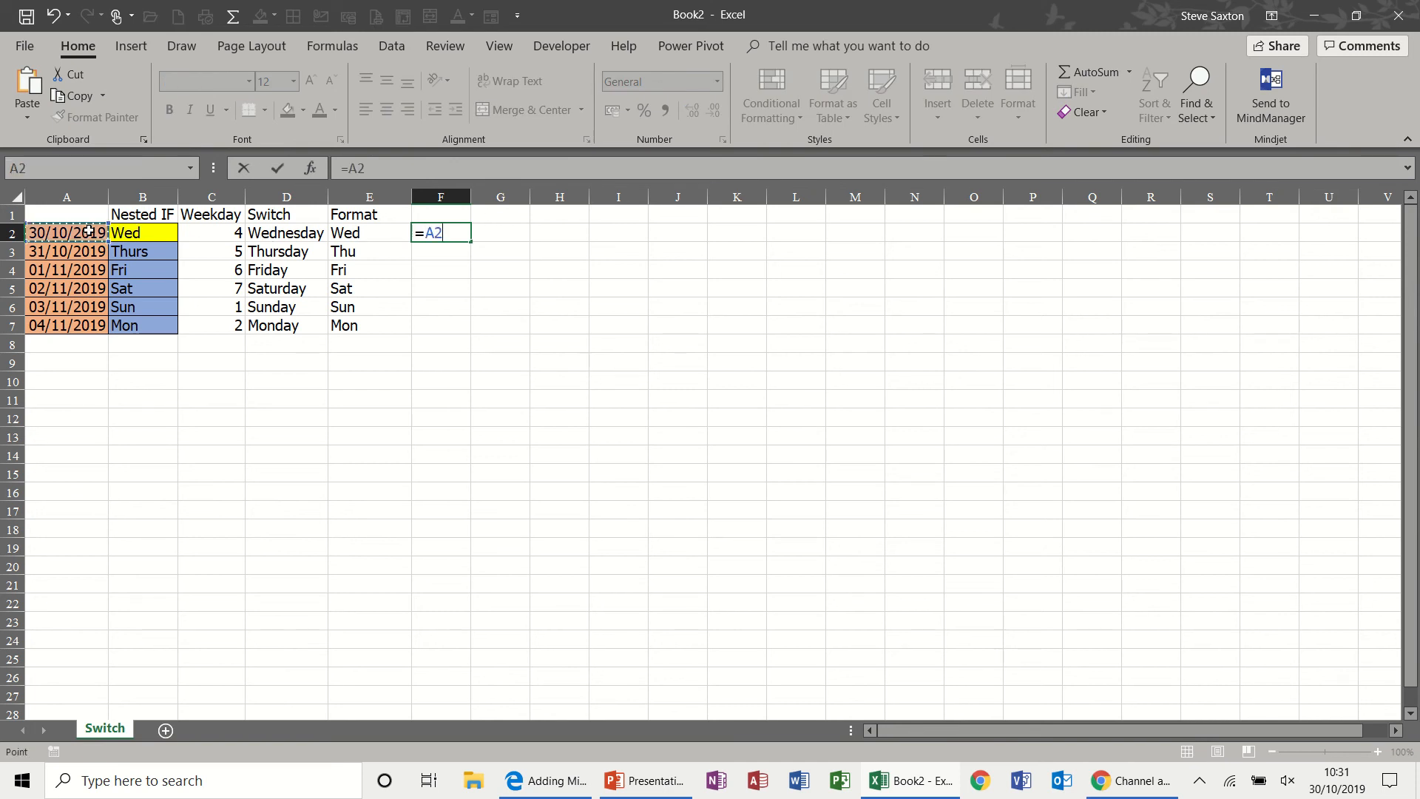
key("ctrl+Return")
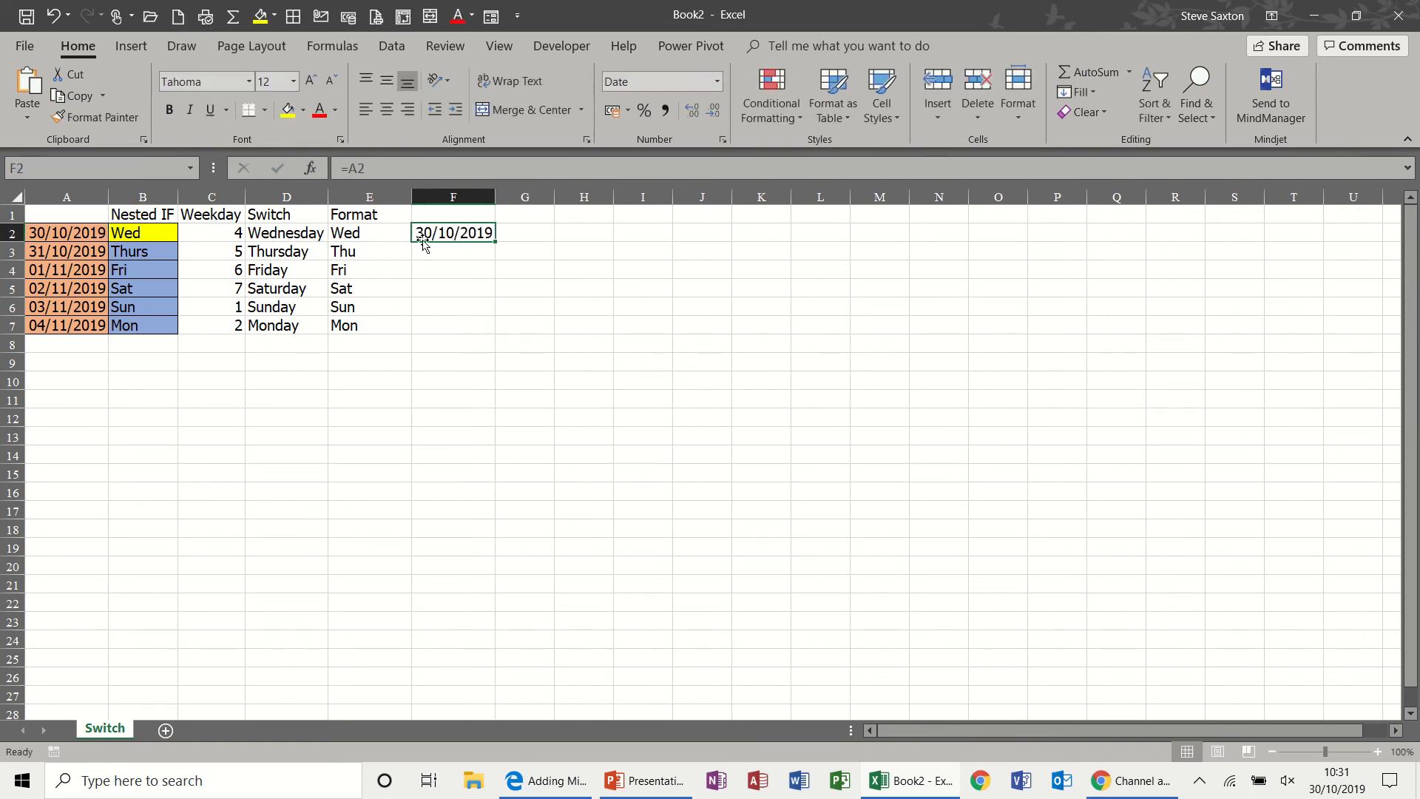
double_click(493, 241)
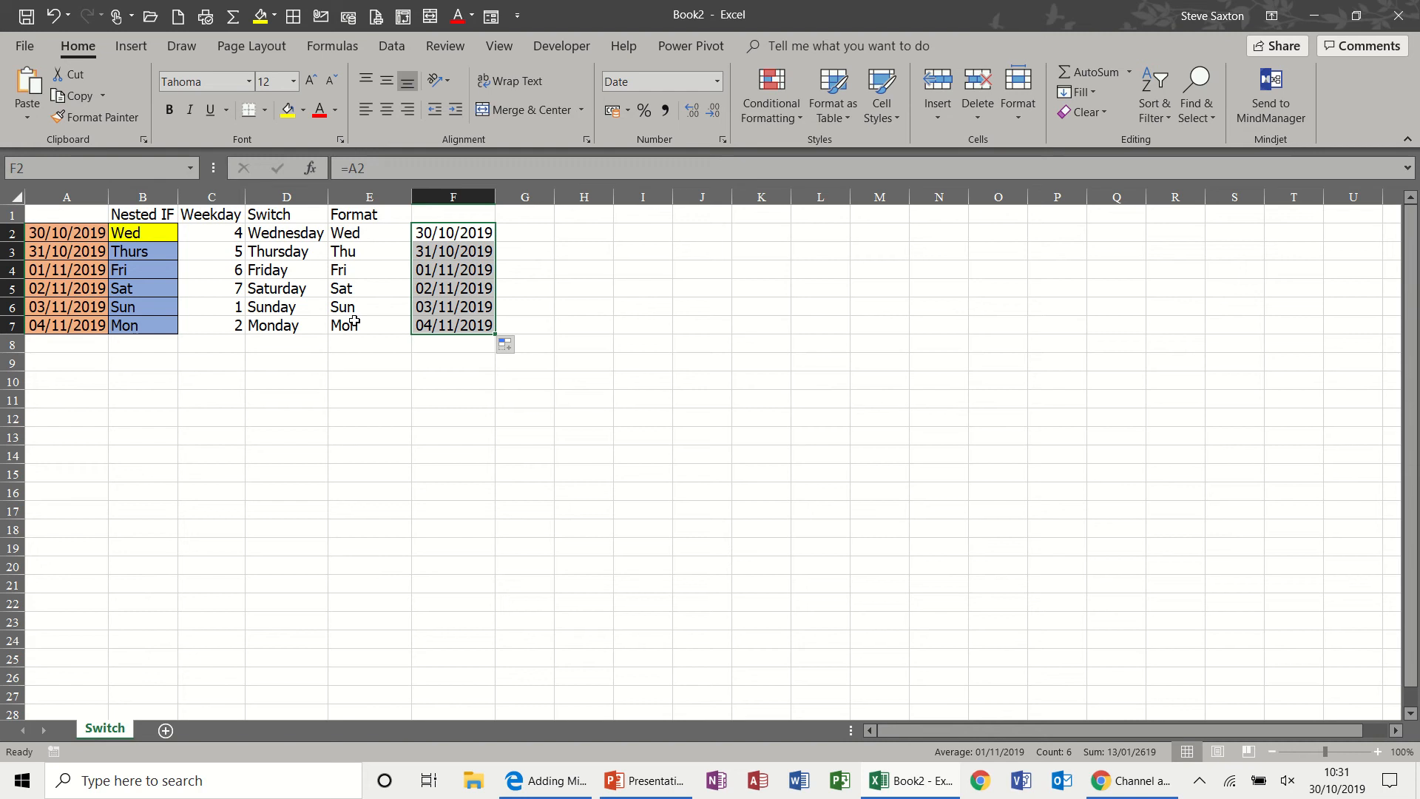
Apply the custom number format ddd to cells F2 to F7 and left-align them.
left_click(717, 83)
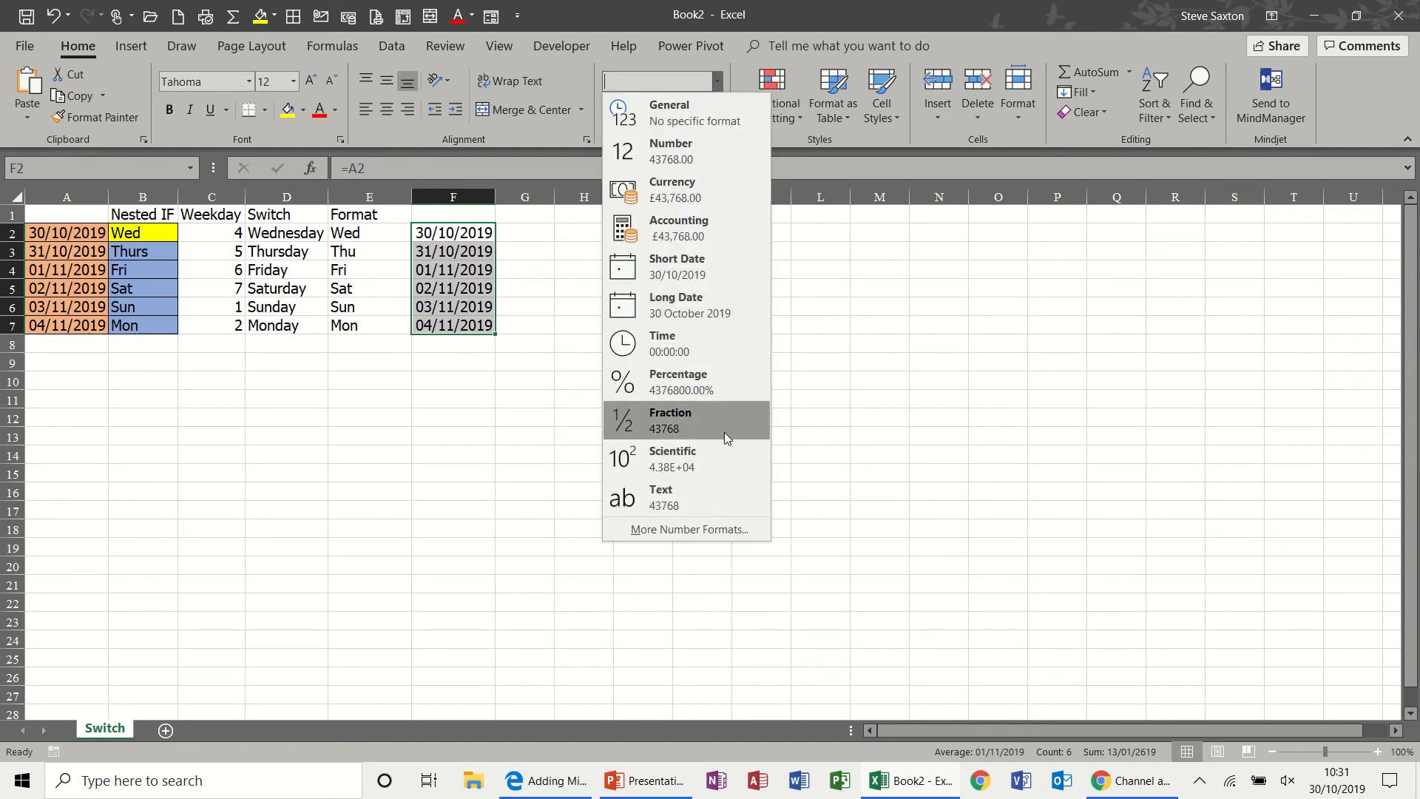
left_click(679, 530)
left_click(483, 485)
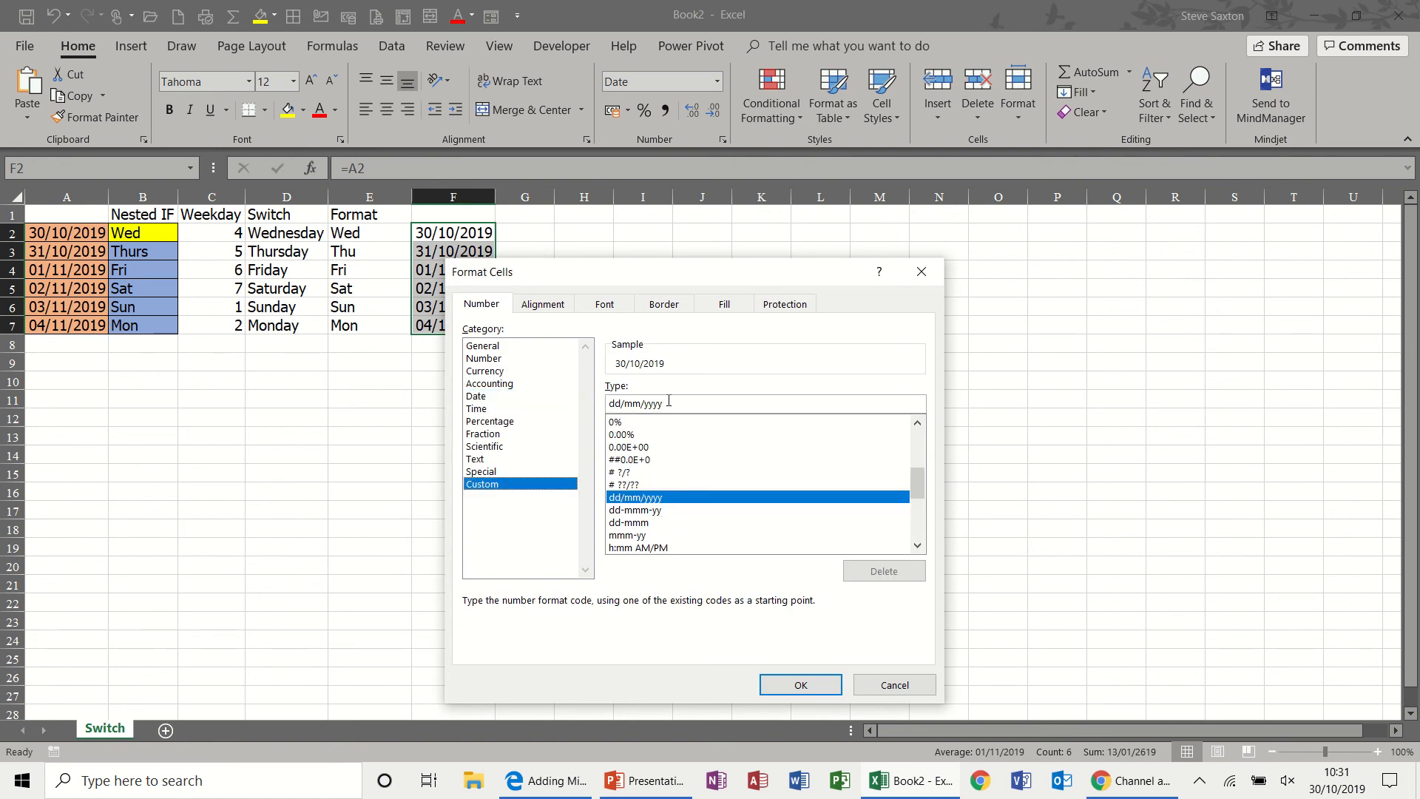
key("BackSpace")
key("BackSpace")
key("BackSpace")
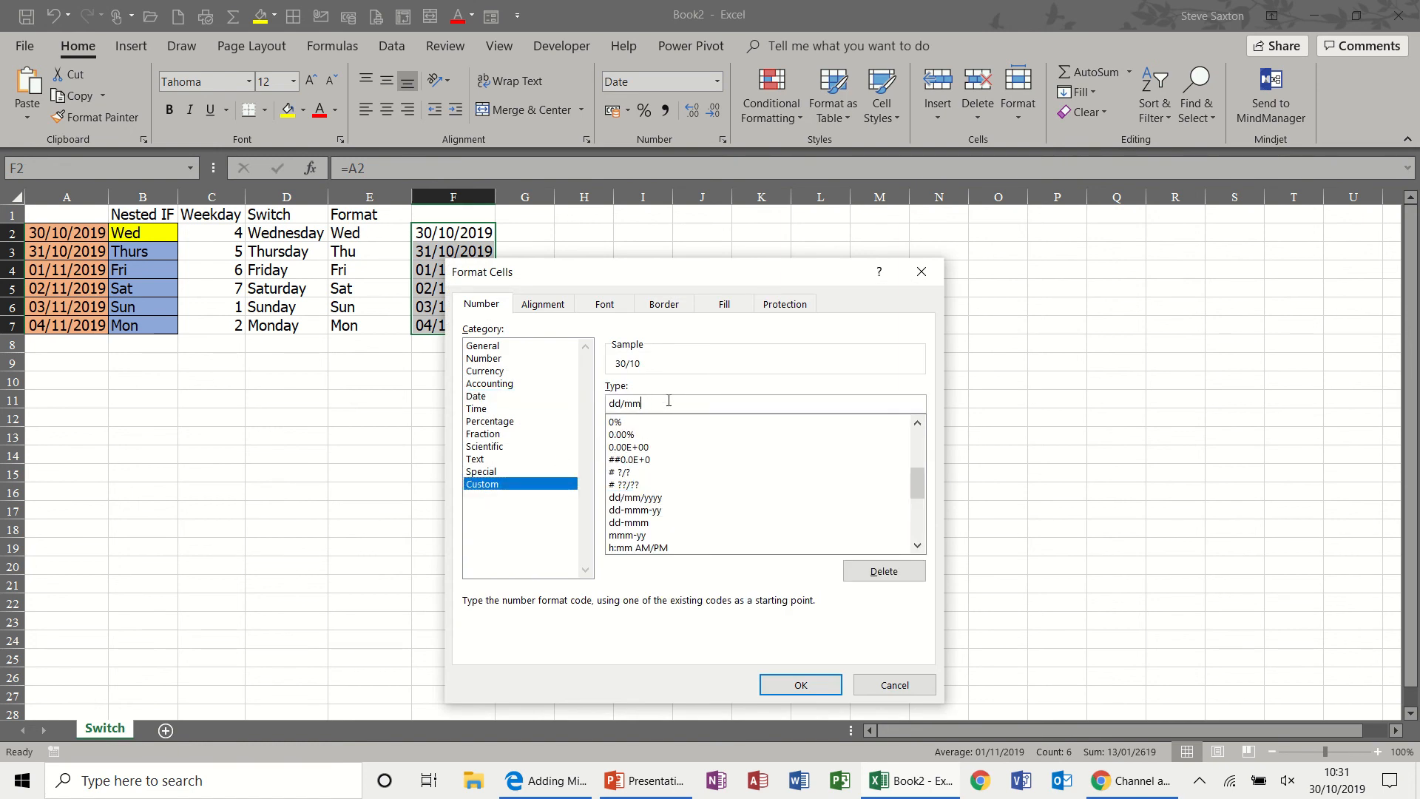
key("BackSpace")
key("BackSpace")
type("d")
left_click(785, 684)
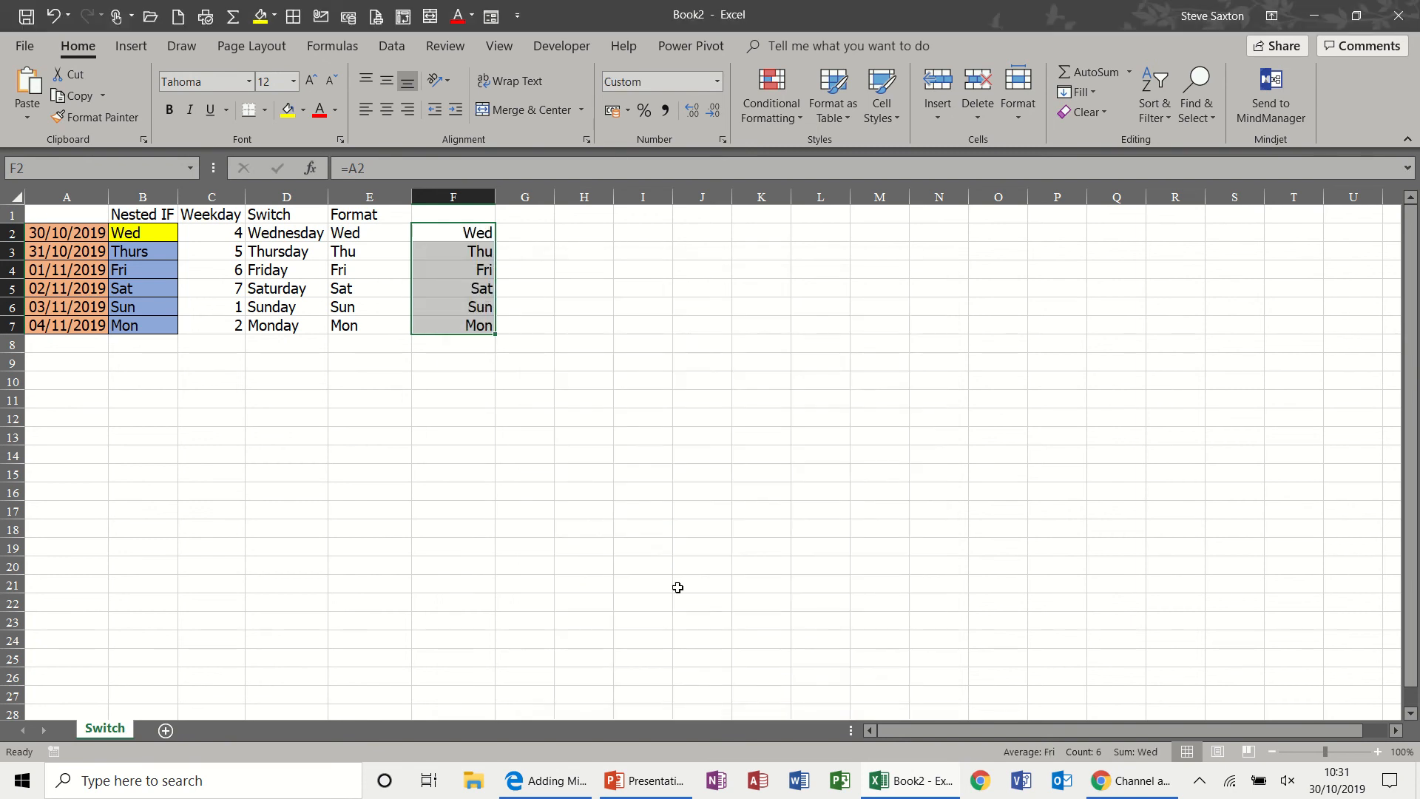
left_click(365, 110)
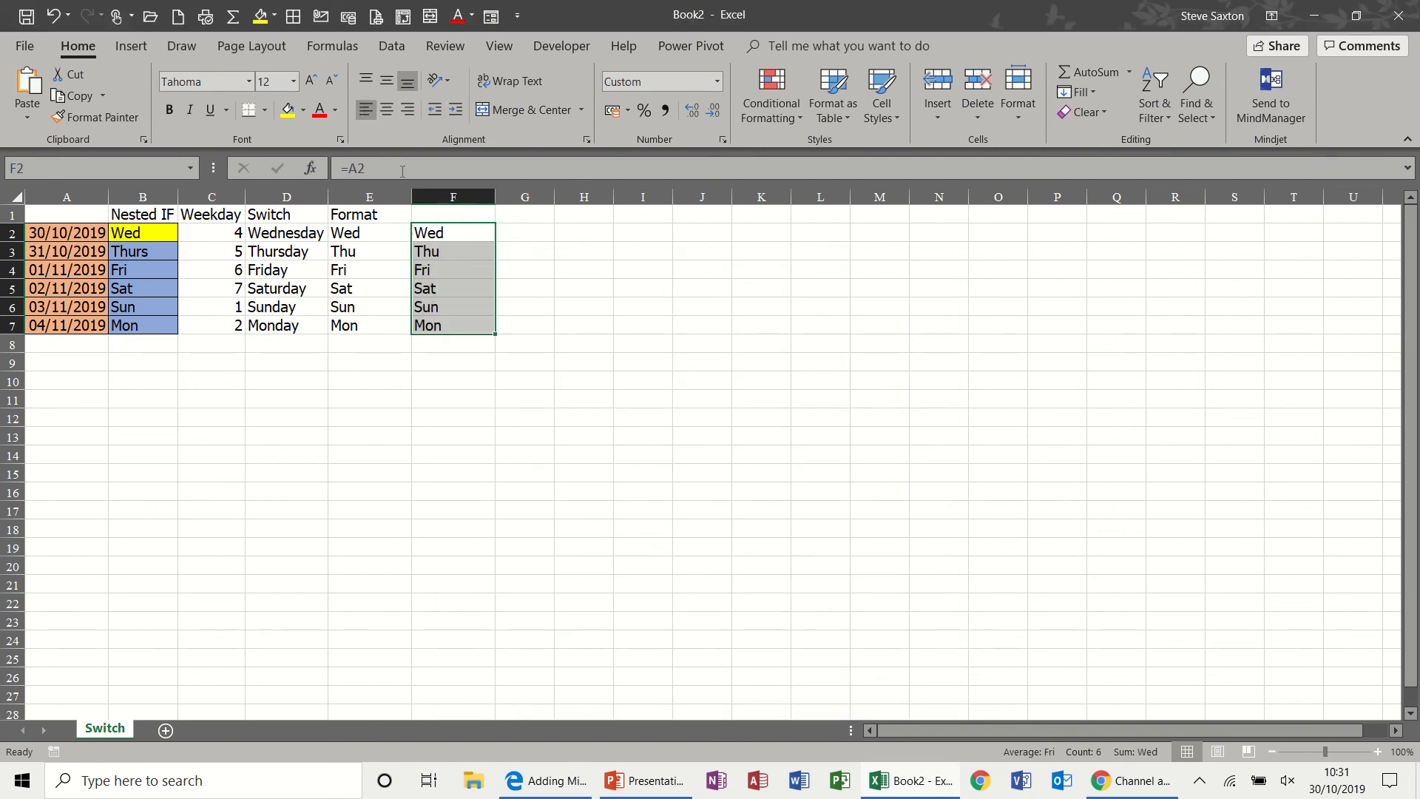
Check the formulas behind the weekday names in F2 to F7 to see which column A dates they reference.
left_click(451, 228)
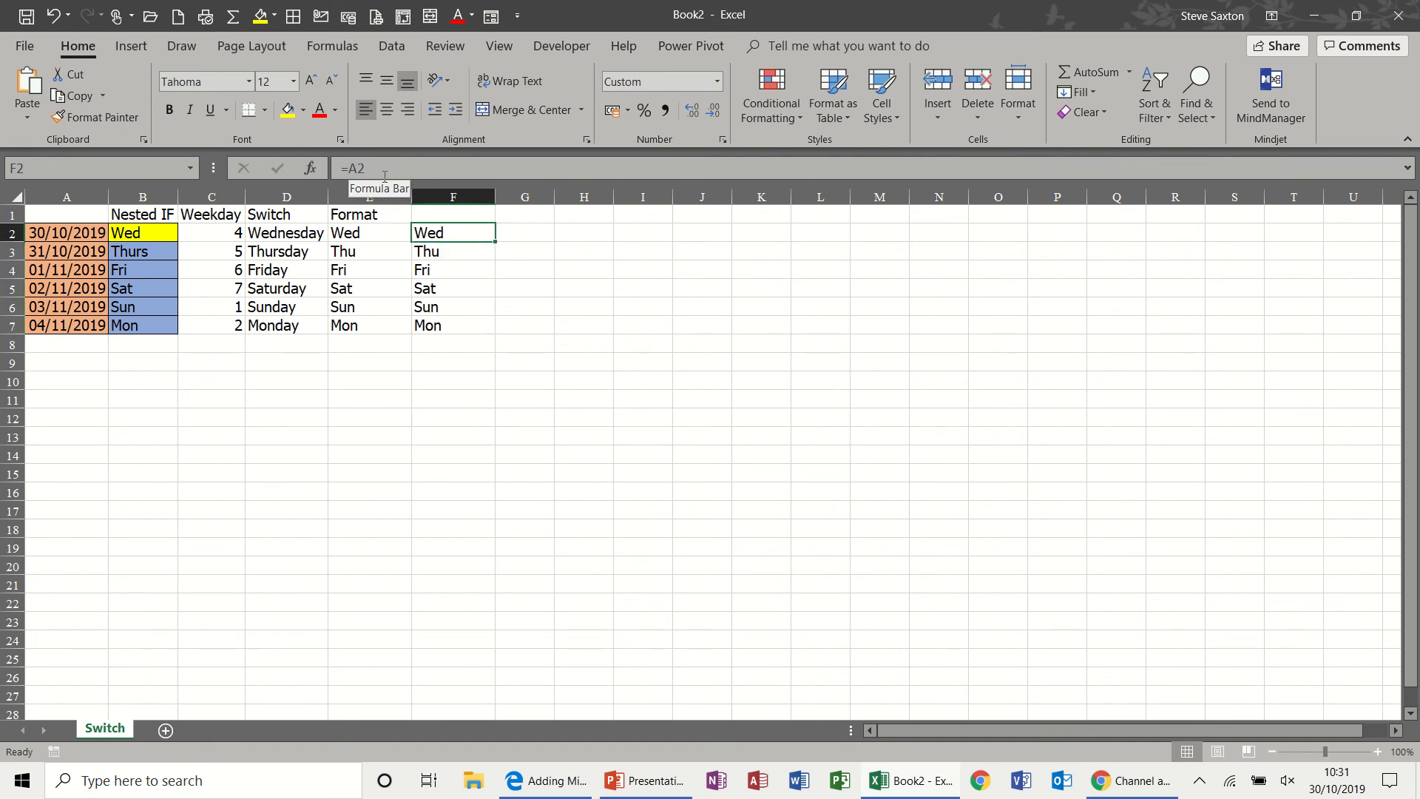
left_click(464, 254)
left_click(465, 269)
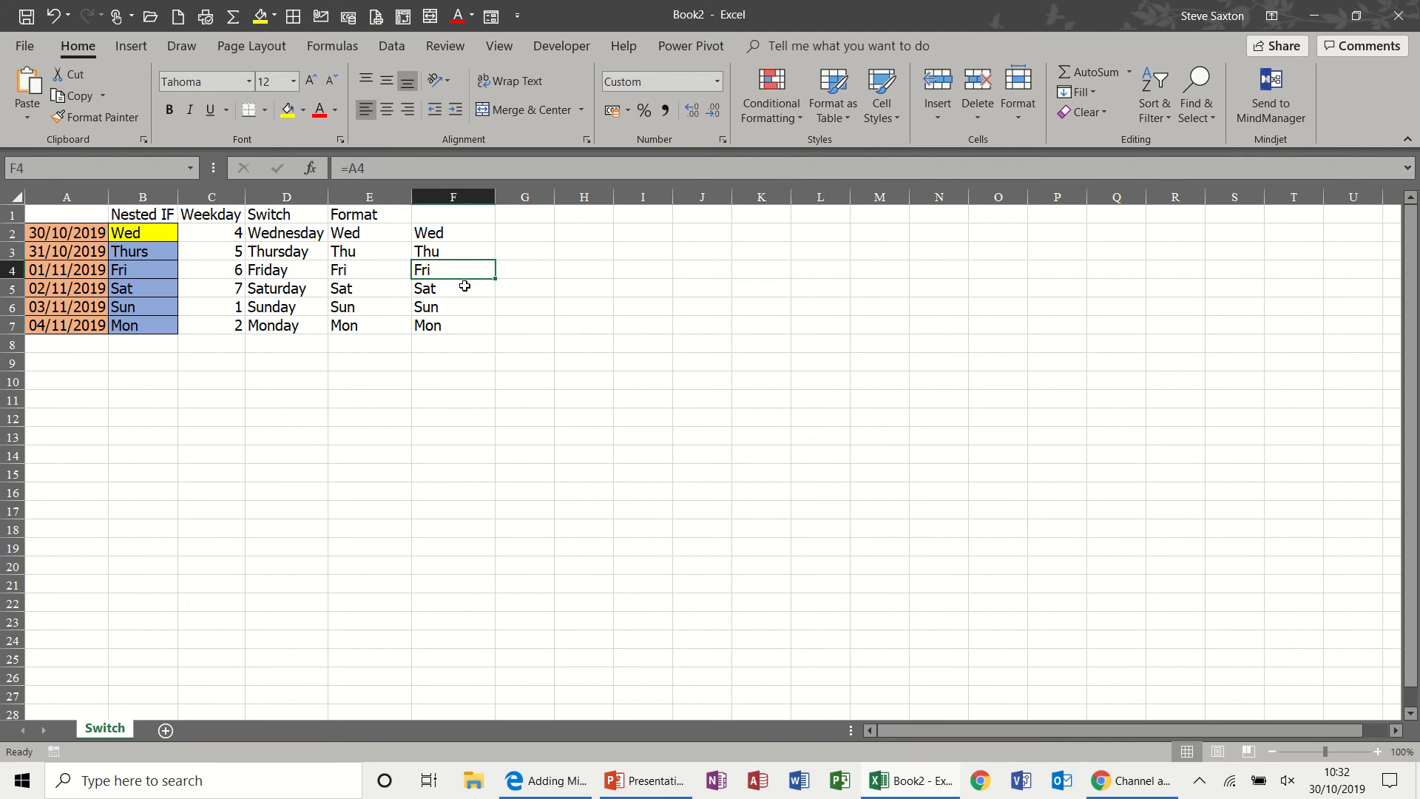
left_click(464, 286)
left_click(464, 303)
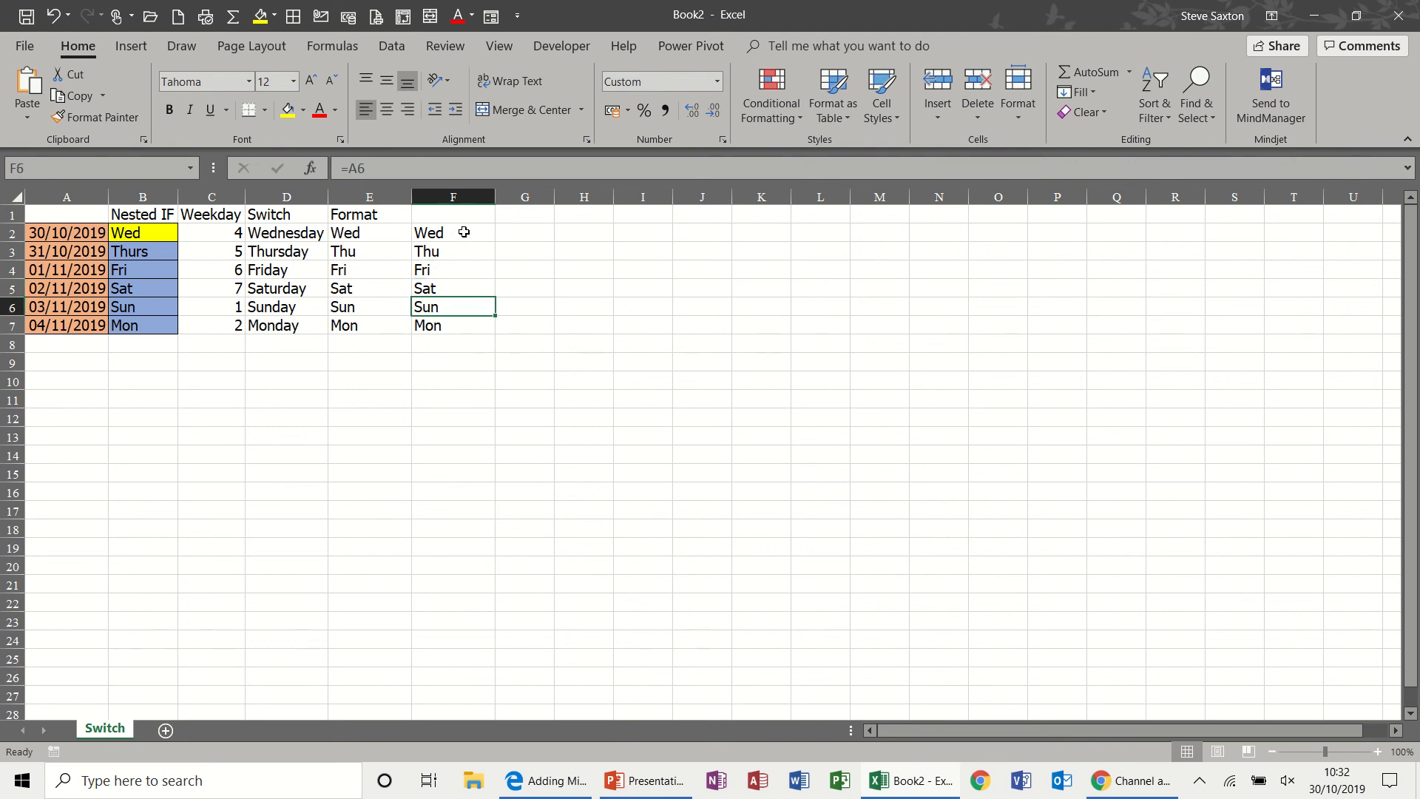
left_click_drag(466, 231, 467, 316)
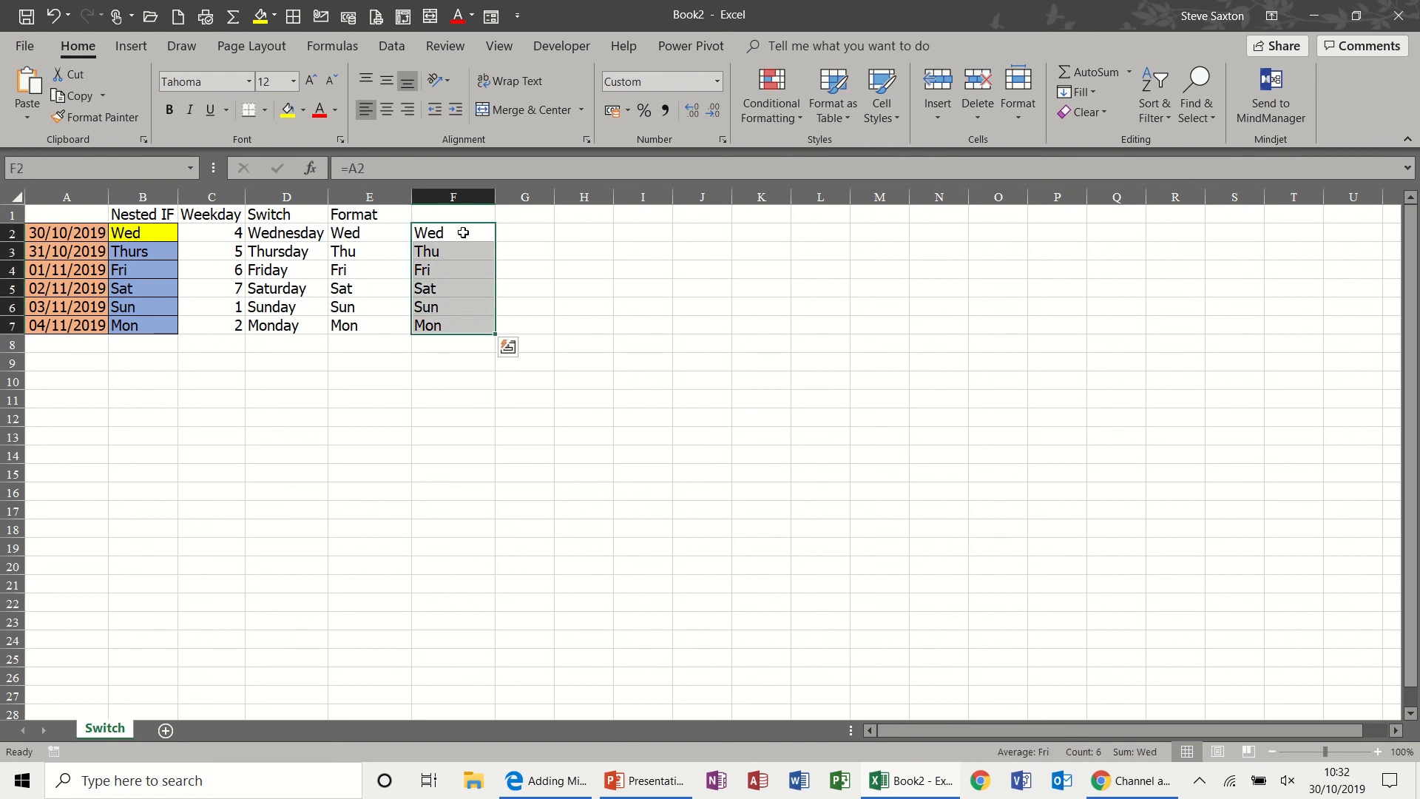
left_click_drag(460, 231, 463, 321)
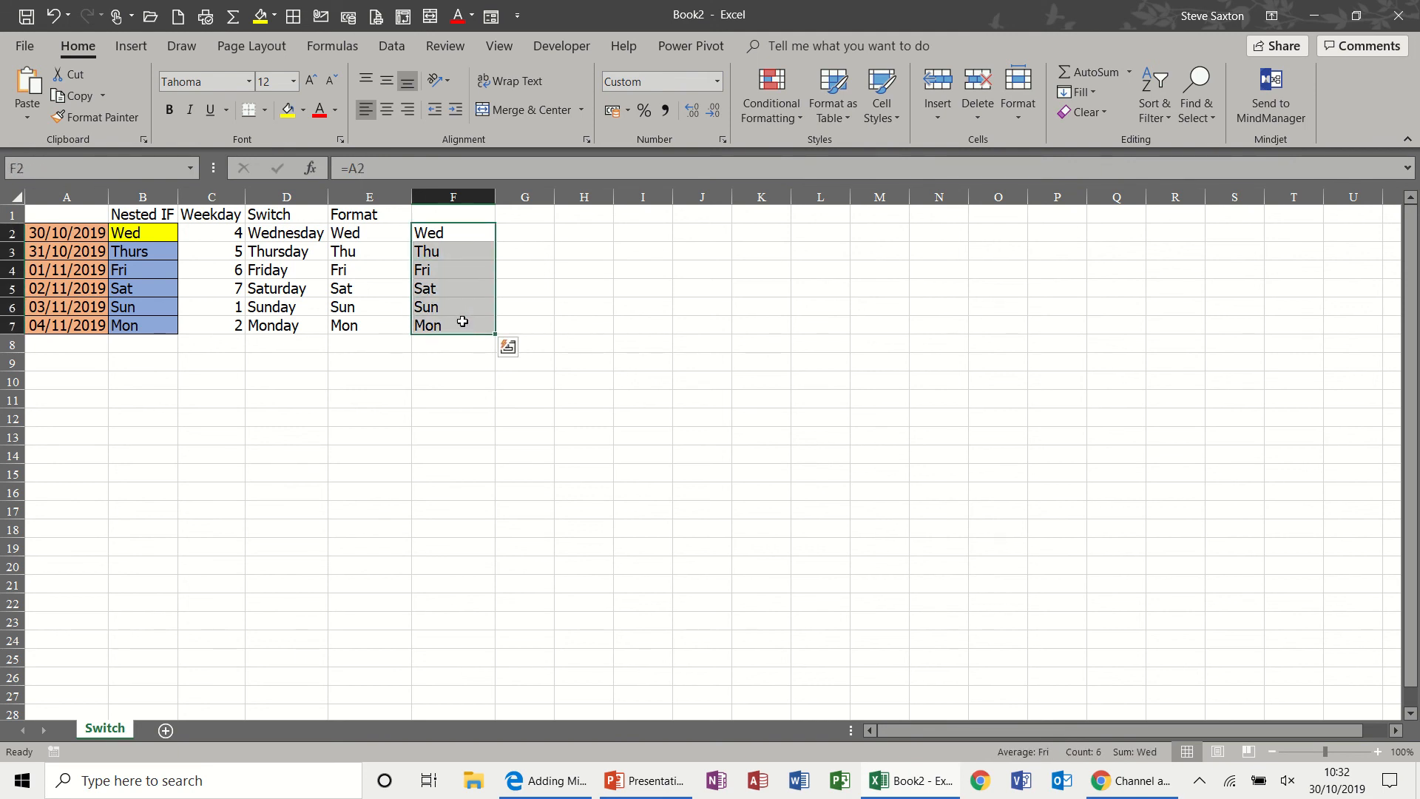
Compare the SWITCH formula in D2 and the nested IF formula in B2 with the plain date references in column F.
left_click(275, 236)
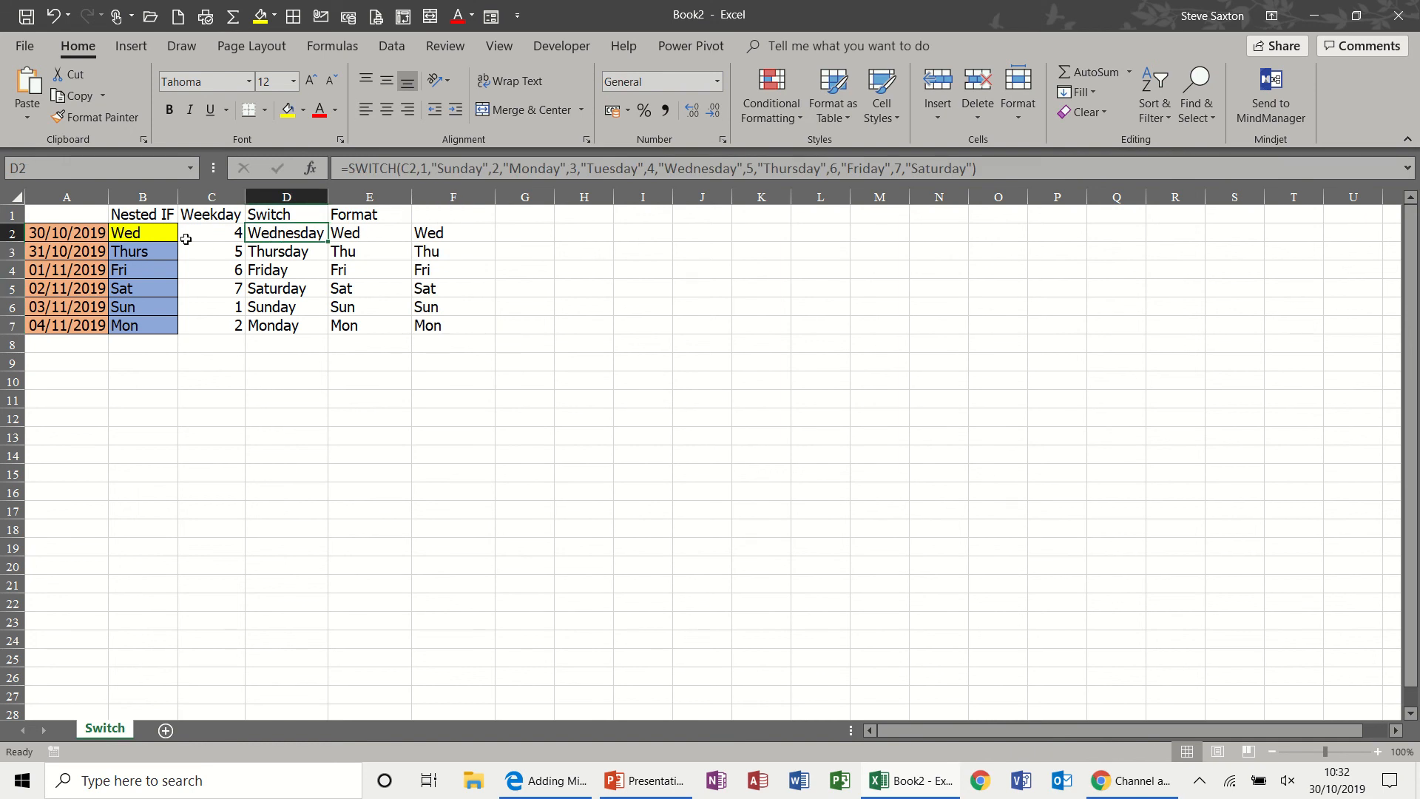
left_click(148, 236)
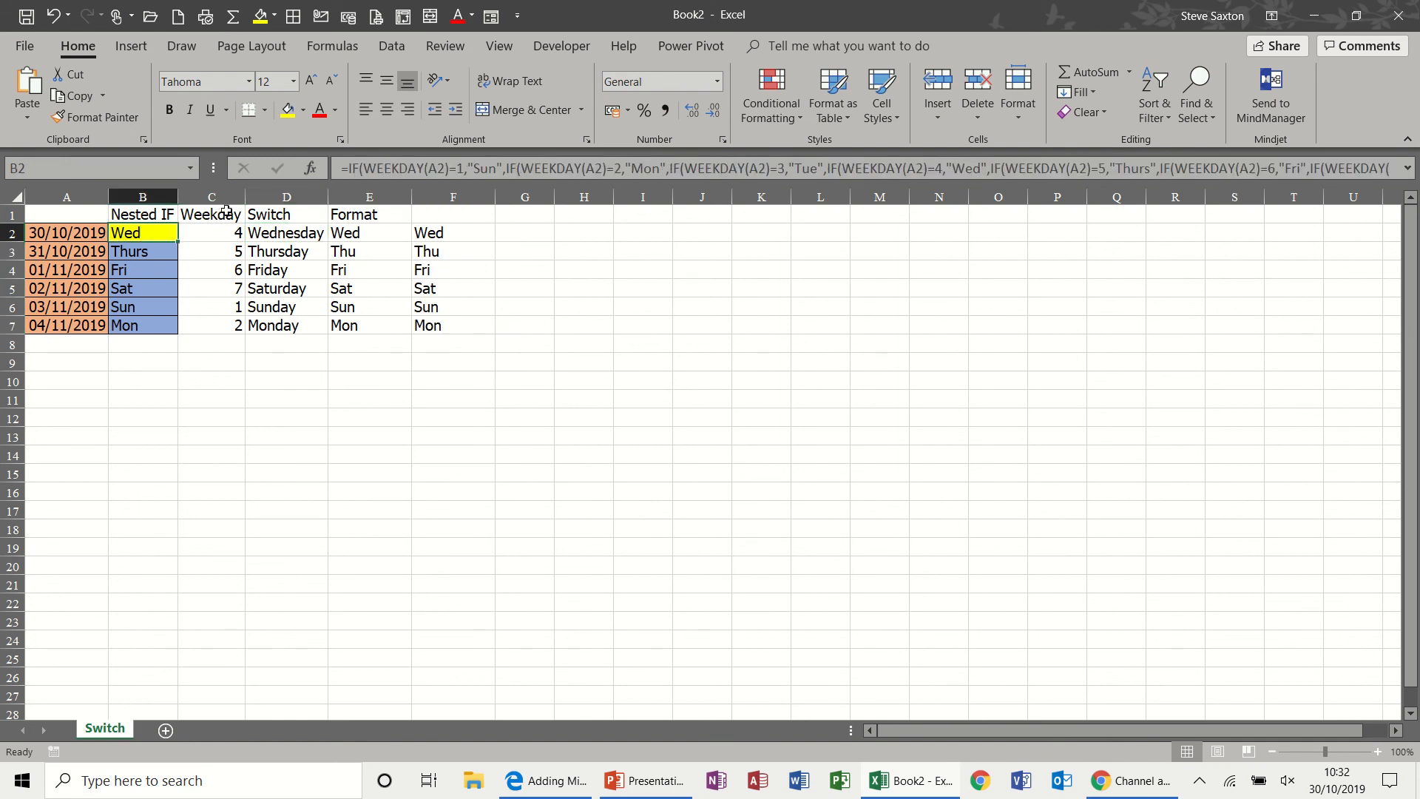
left_click(295, 233)
left_click(447, 233)
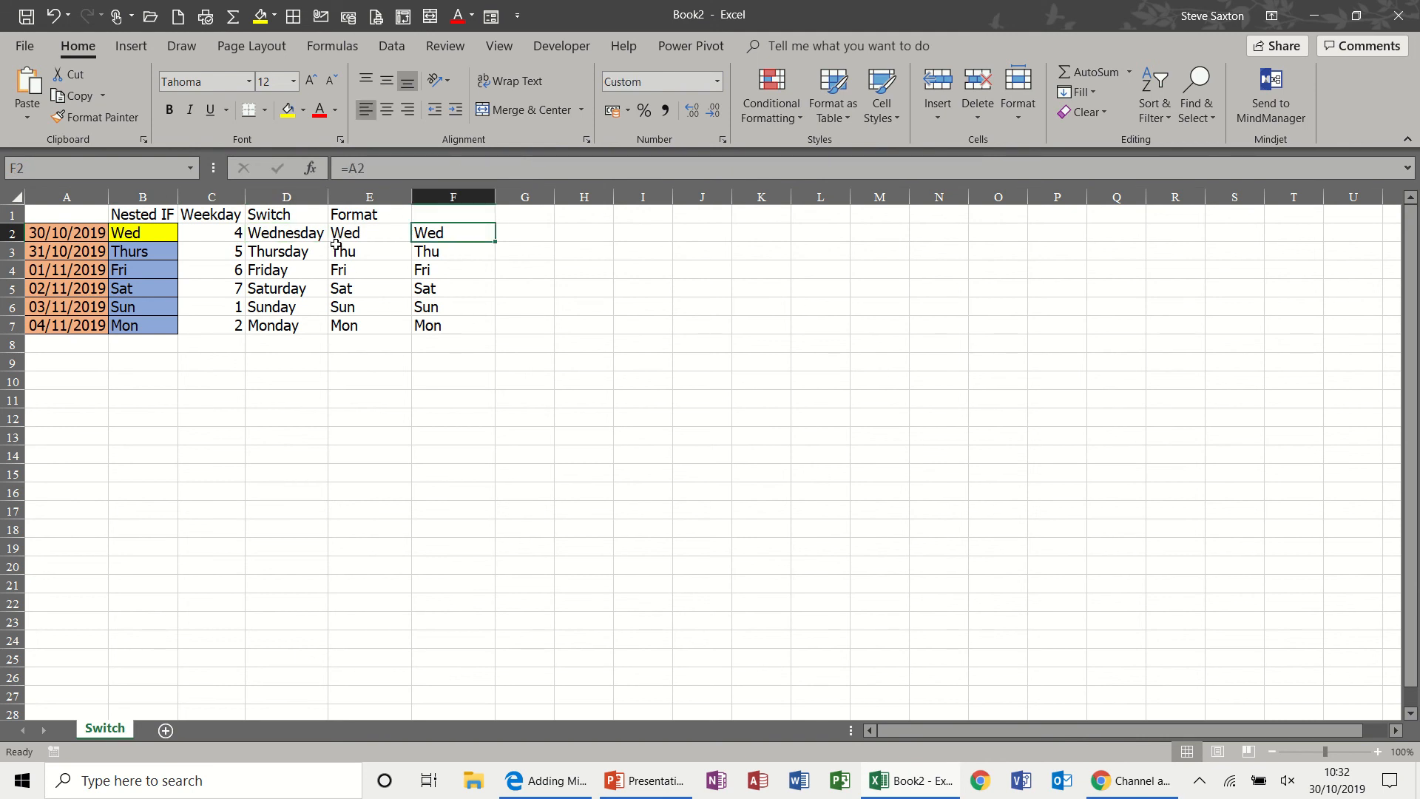
left_click(460, 305)
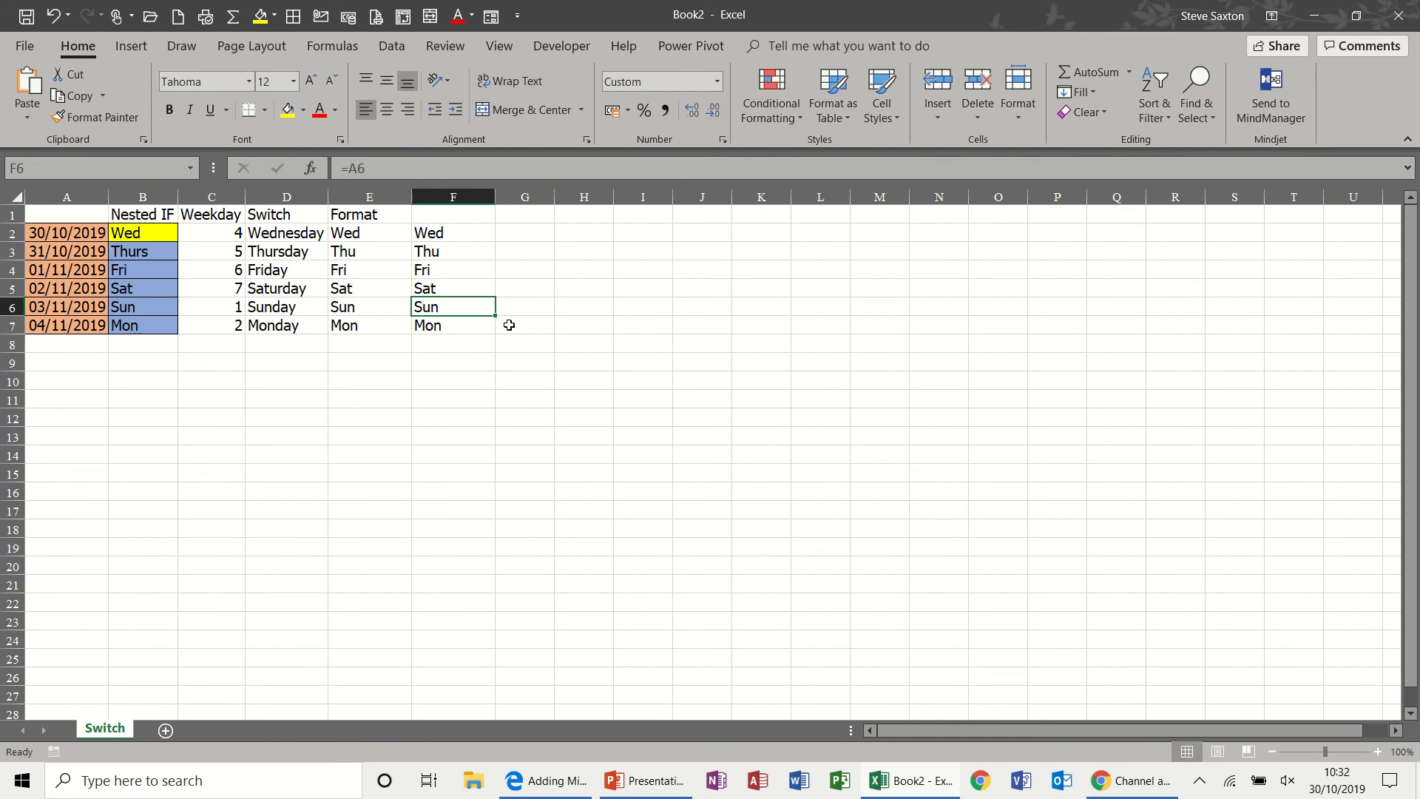